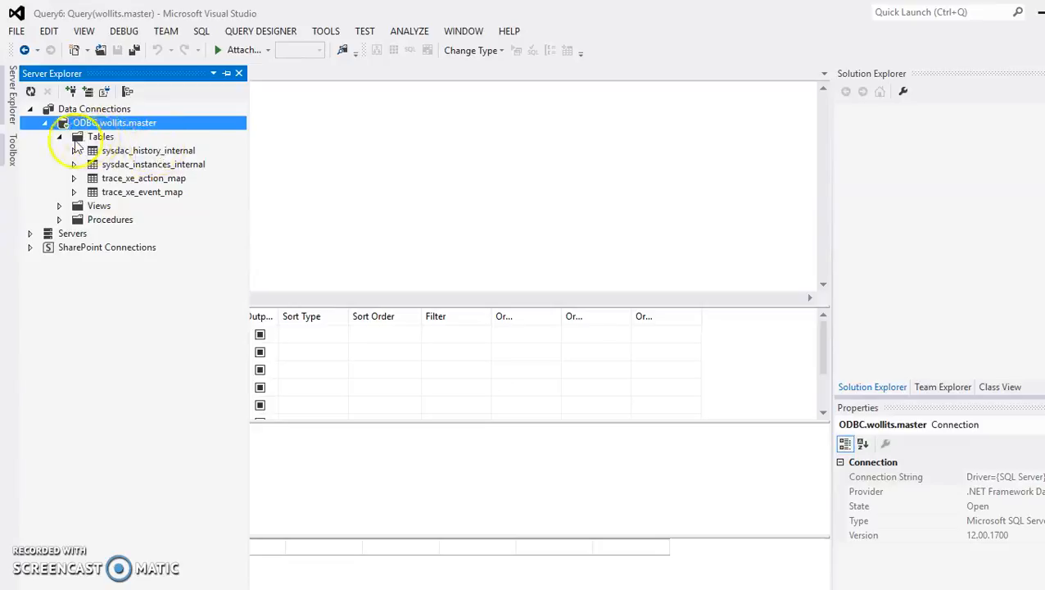
# - Make Query6 read SELECT * FROM and show the master database's tables in Server Explorer again
pyautogui.click(105, 152)
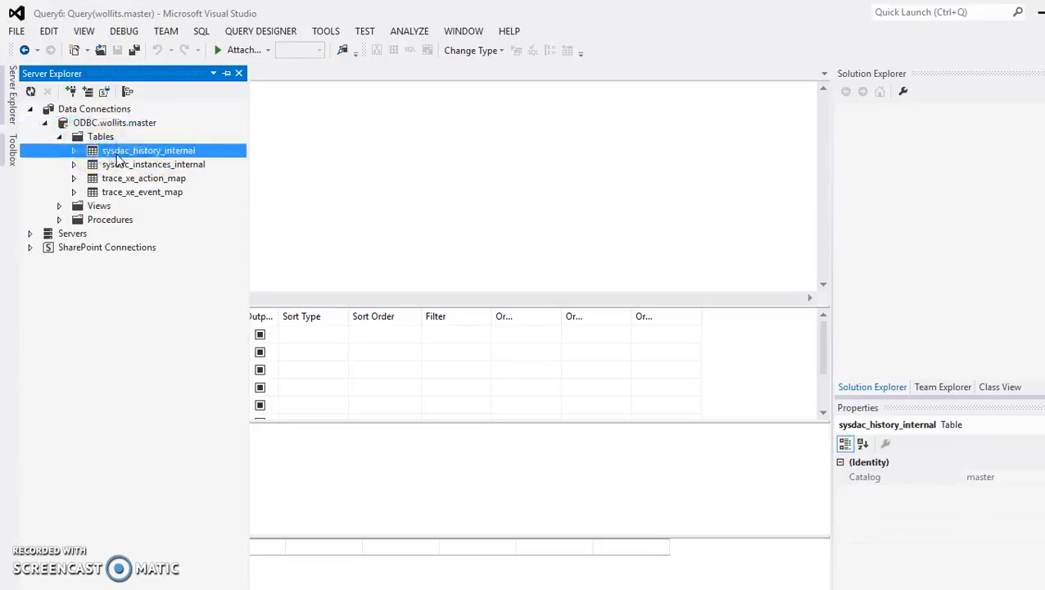
pyautogui.click(426, 193)
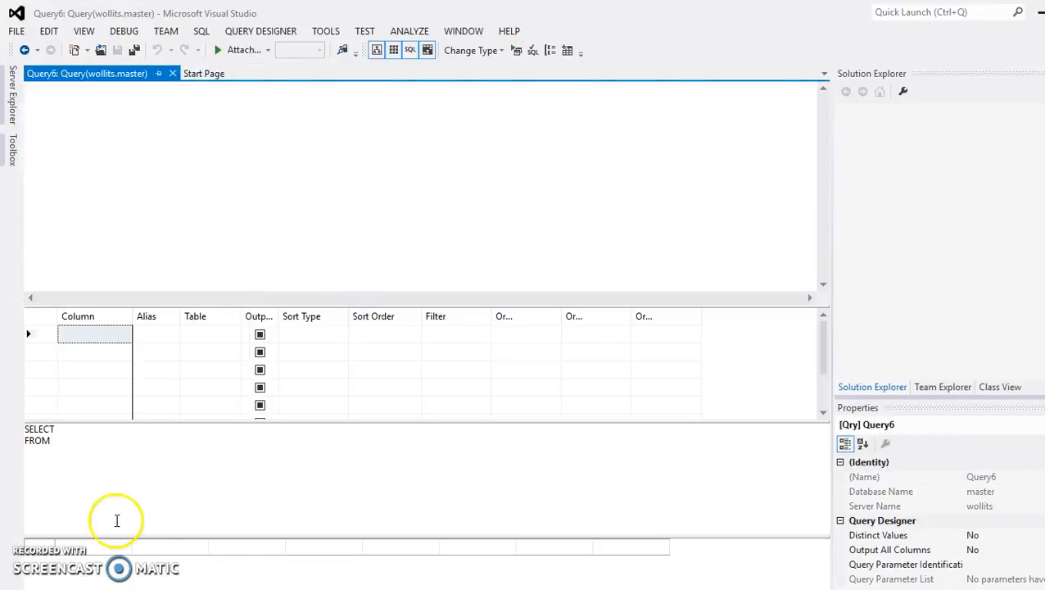
pyautogui.click(81, 432)
pyautogui.write('*')
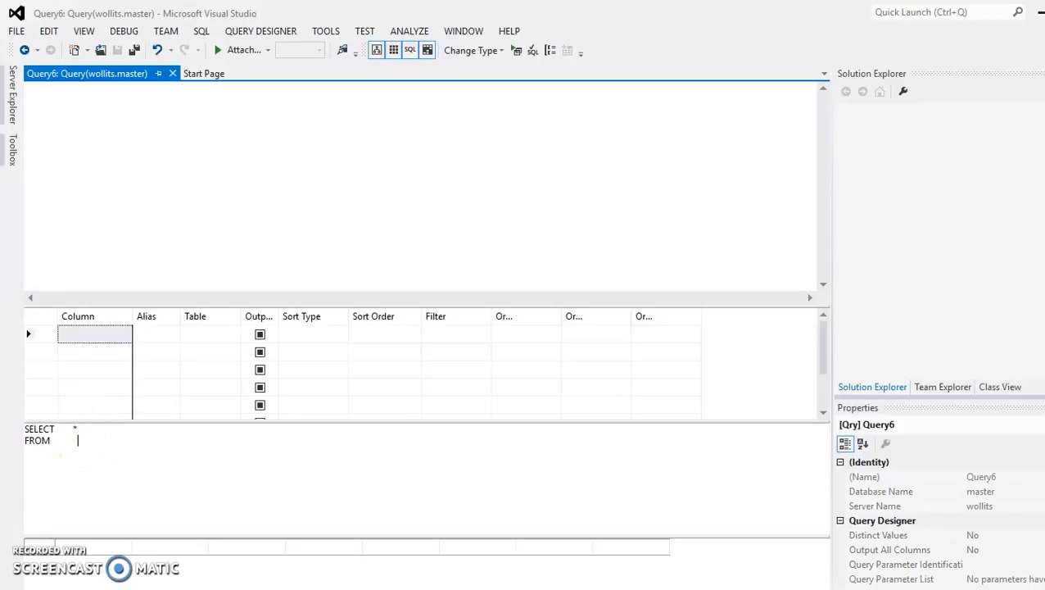
pyautogui.click(12, 94)
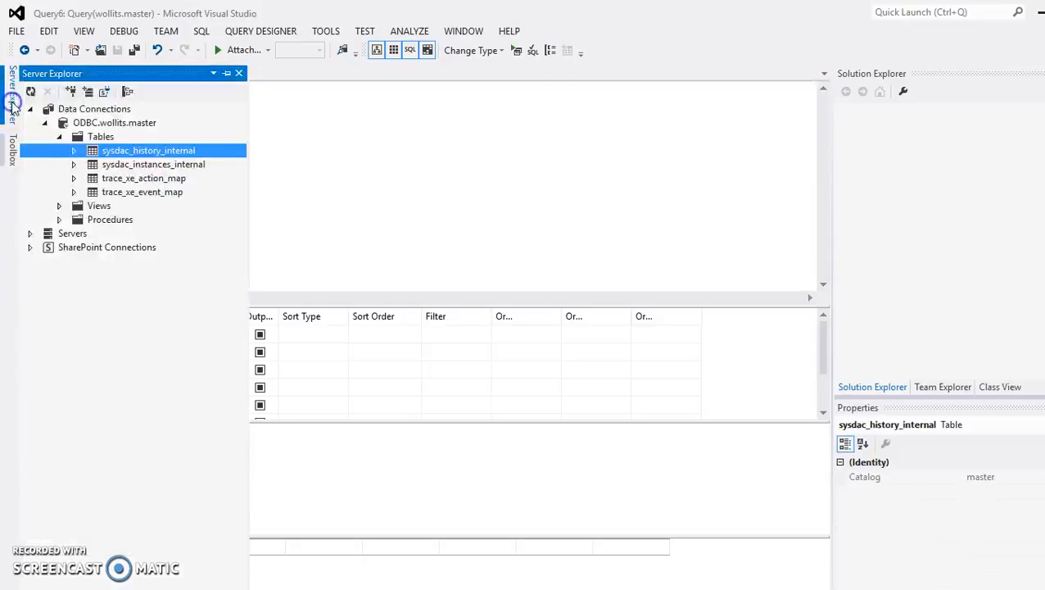
# - Create Query7 on dbo.sysdac_history_internal by adding the table, and complete it as SELECT *
pyautogui.rightClick(129, 155)
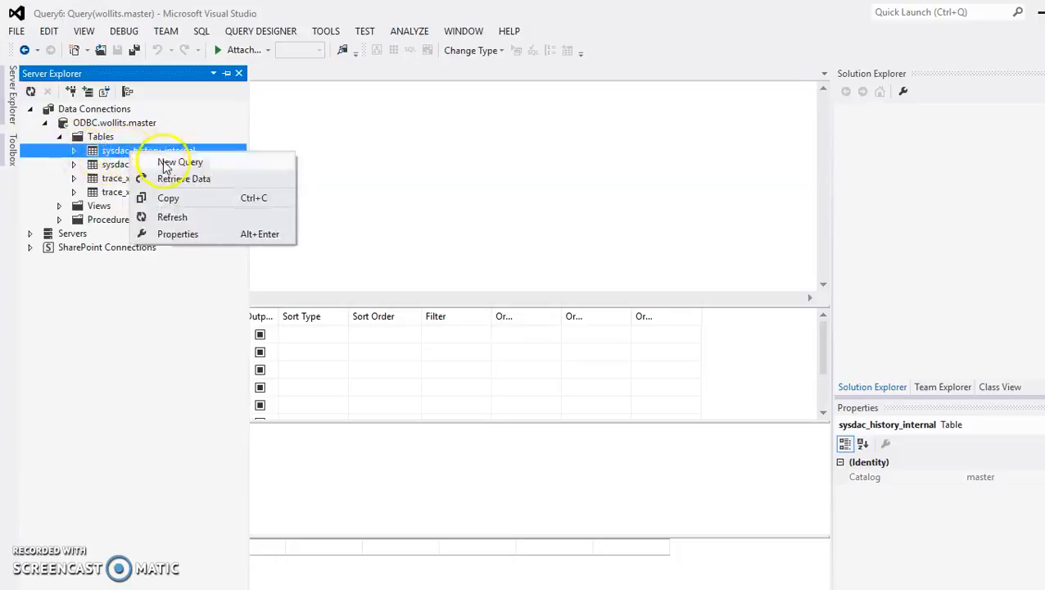
pyautogui.click(167, 163)
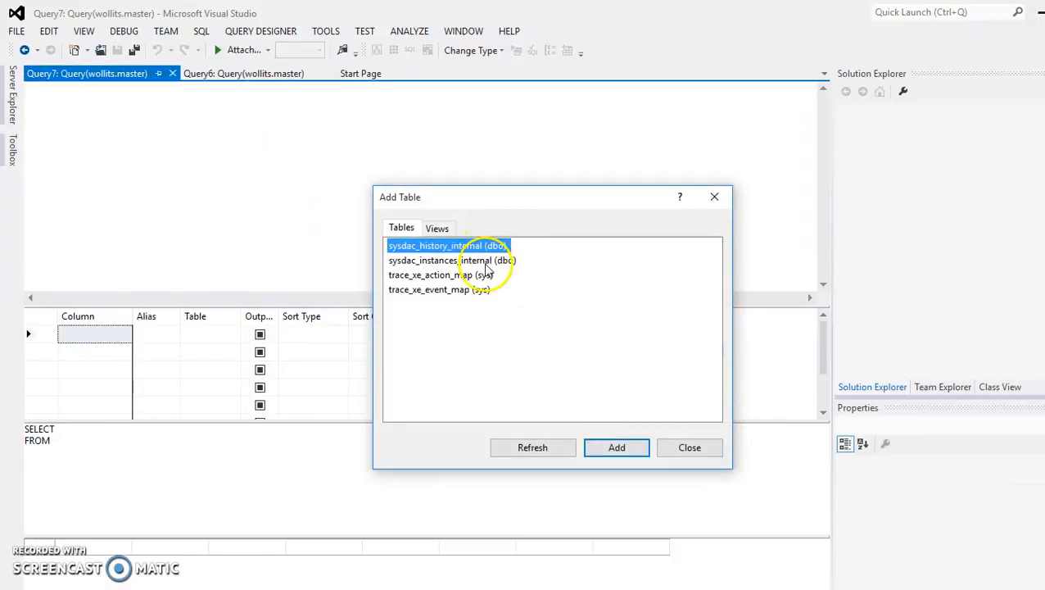
pyautogui.click(443, 292)
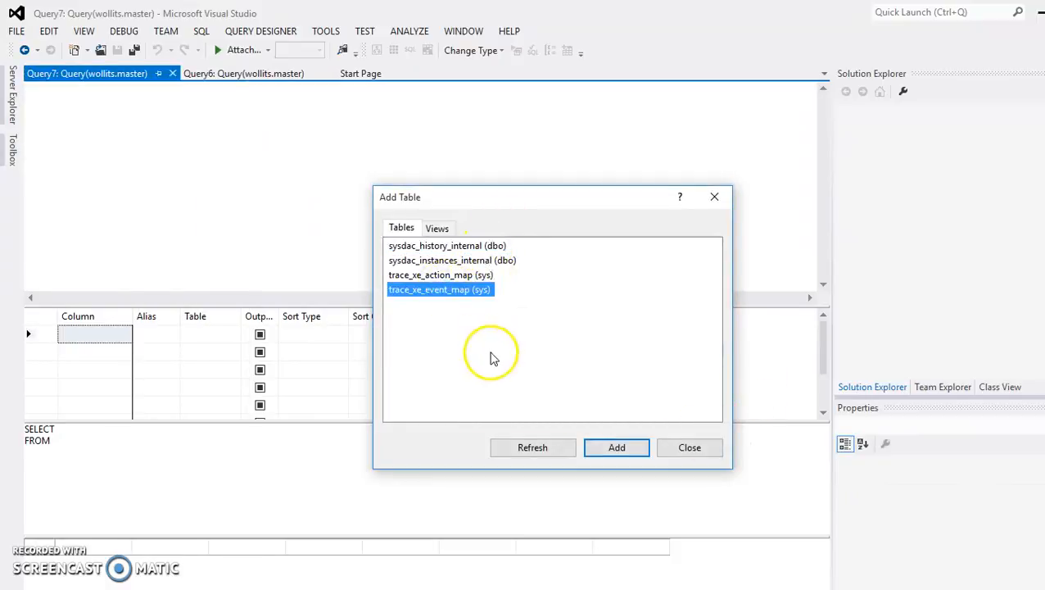
pyautogui.click(440, 245)
pyautogui.click(617, 447)
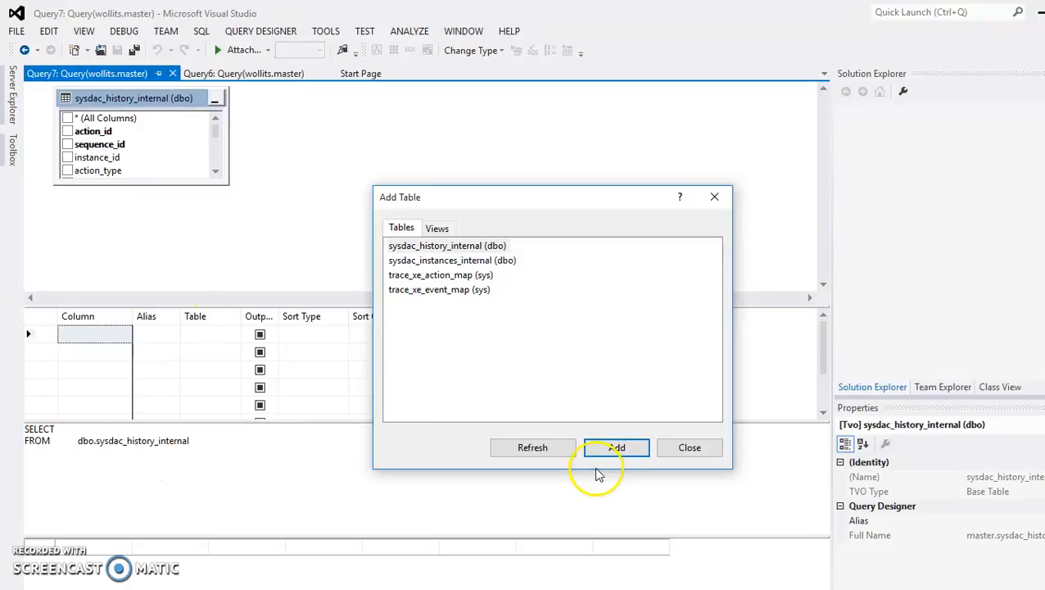
pyautogui.click(665, 450)
pyautogui.click(154, 429)
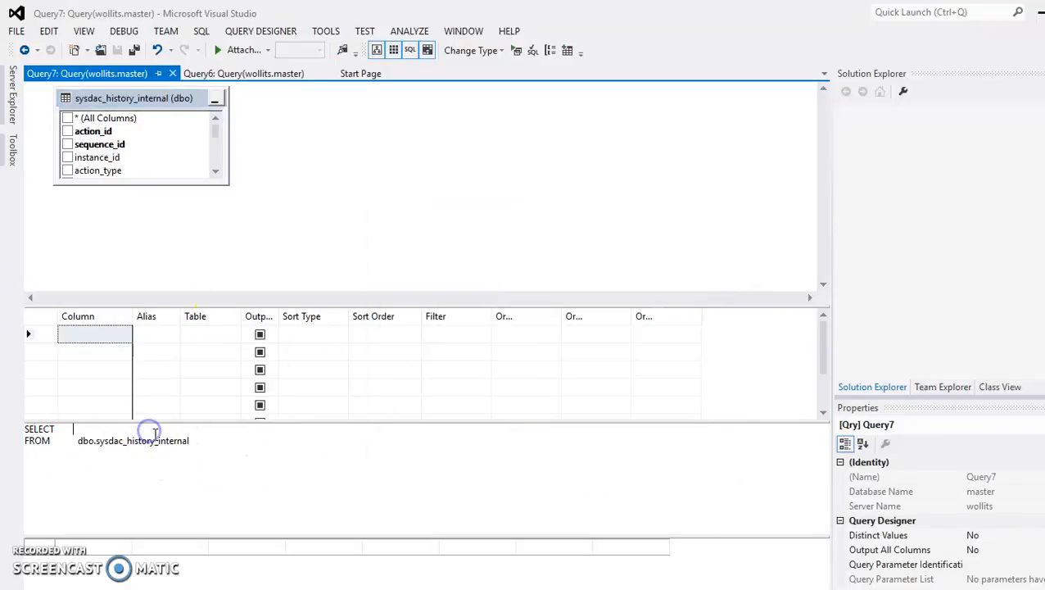
pyautogui.write('*')
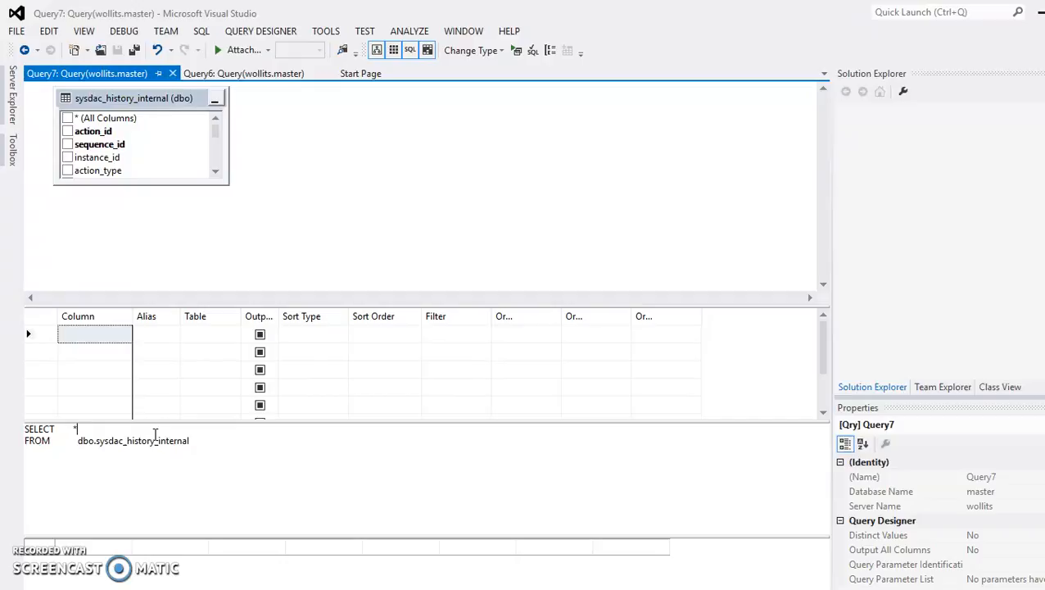
# - Execute the SELECT * query on sysdac_history_internal, enlarge the criteria grid, and select the column list
pyautogui.rightClick(347, 461)
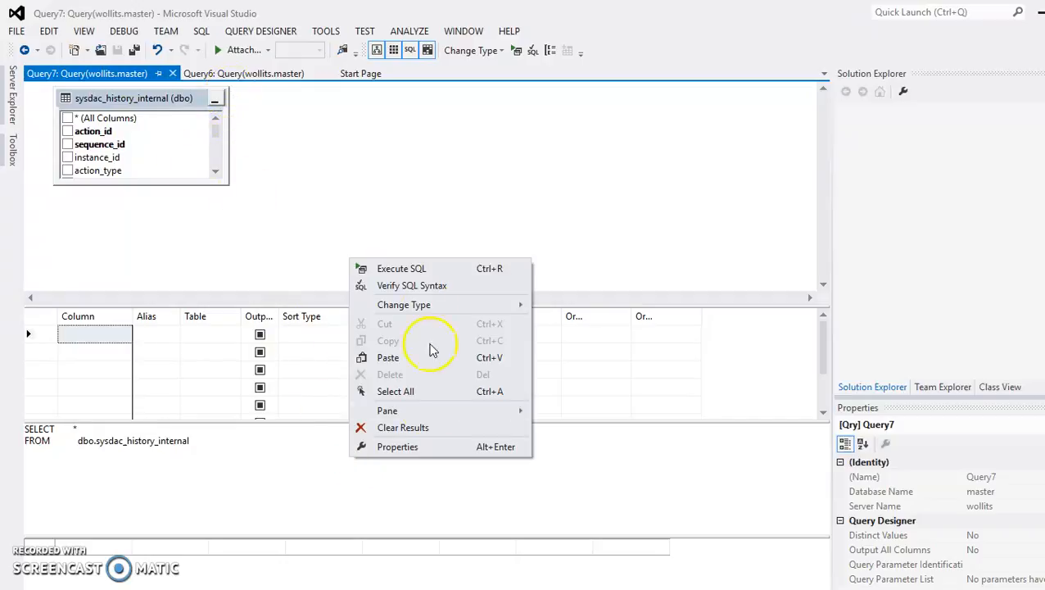
pyautogui.click(425, 269)
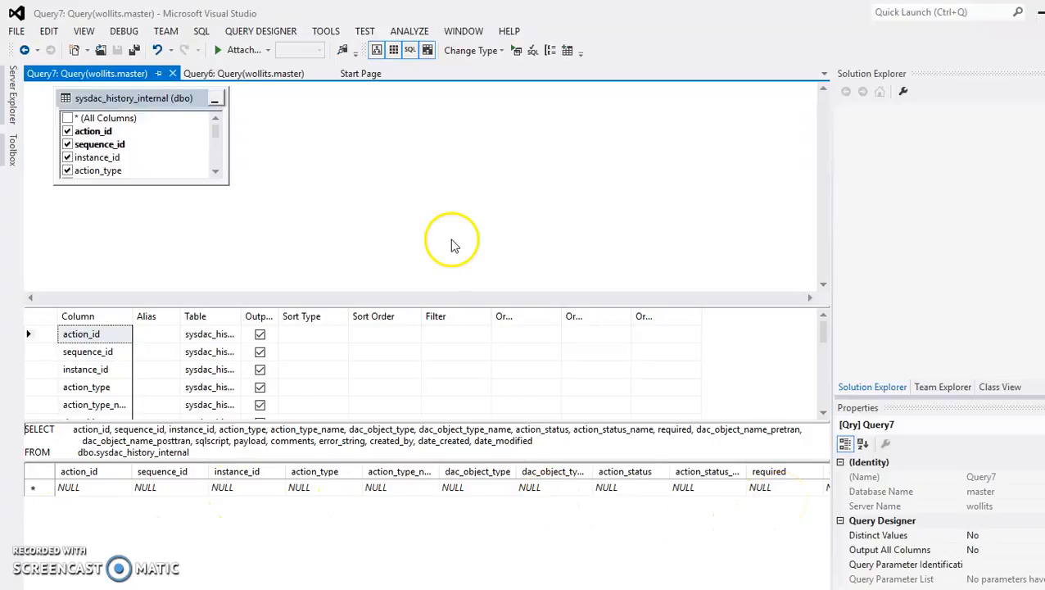
pyautogui.moveTo(475, 307); pyautogui.dragTo(475, 228)
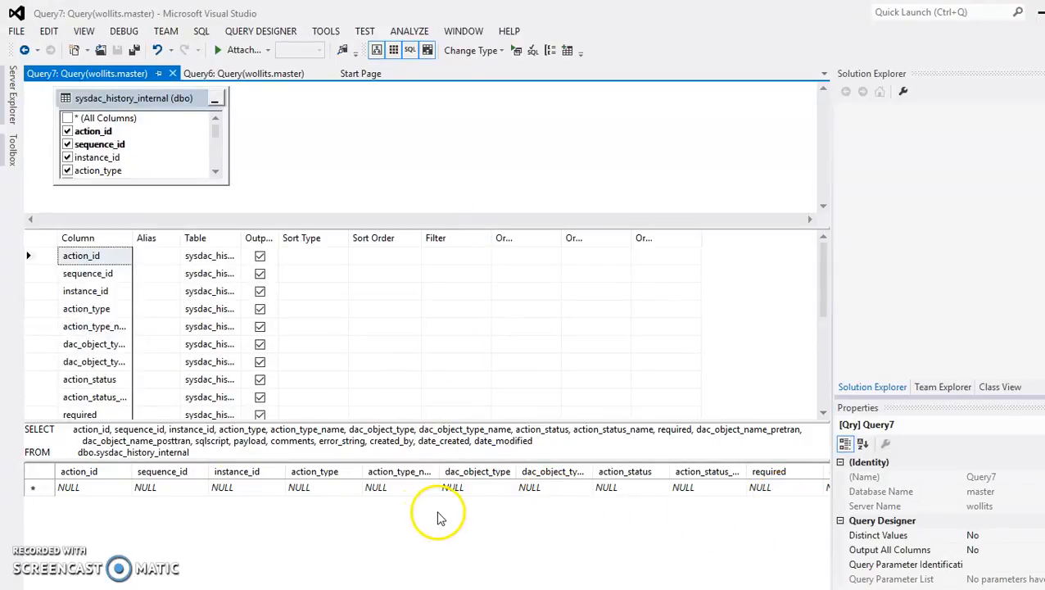
pyautogui.moveTo(76, 429); pyautogui.dragTo(556, 446)
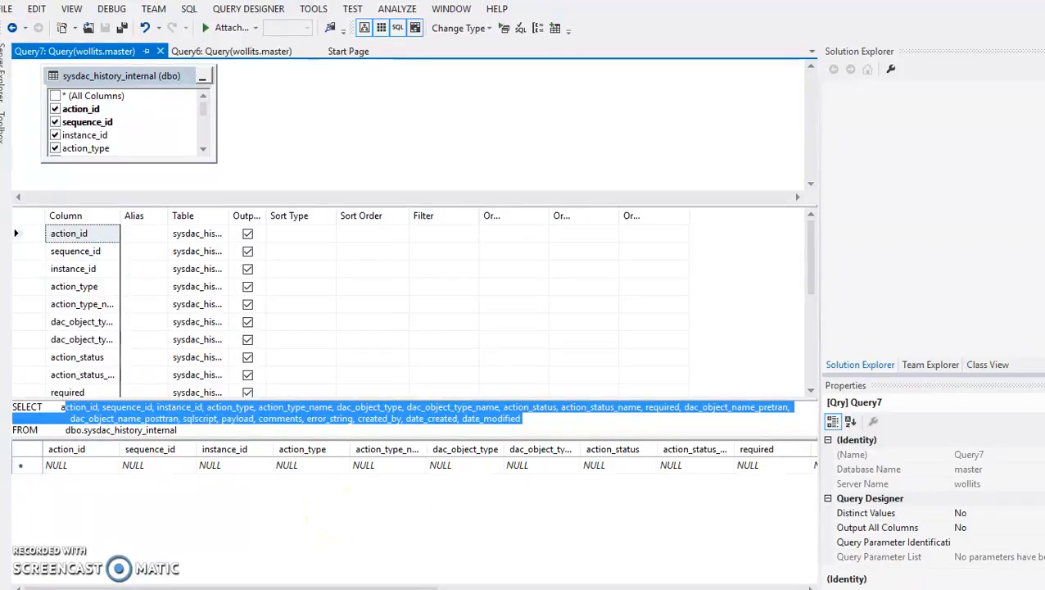
# - Switch to Chrome and bring up the wollits server's Firewall settings with the nvcc rule
pyautogui.moveTo(459, 588)
pyautogui.click(375, 557)
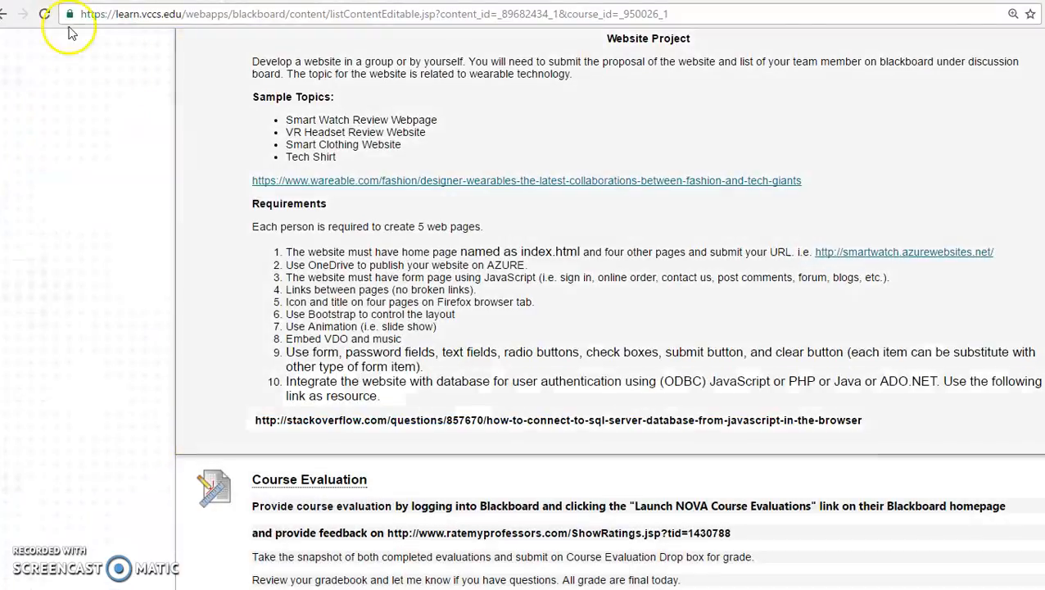
pyautogui.click(319, 2)
pyautogui.click(505, 271)
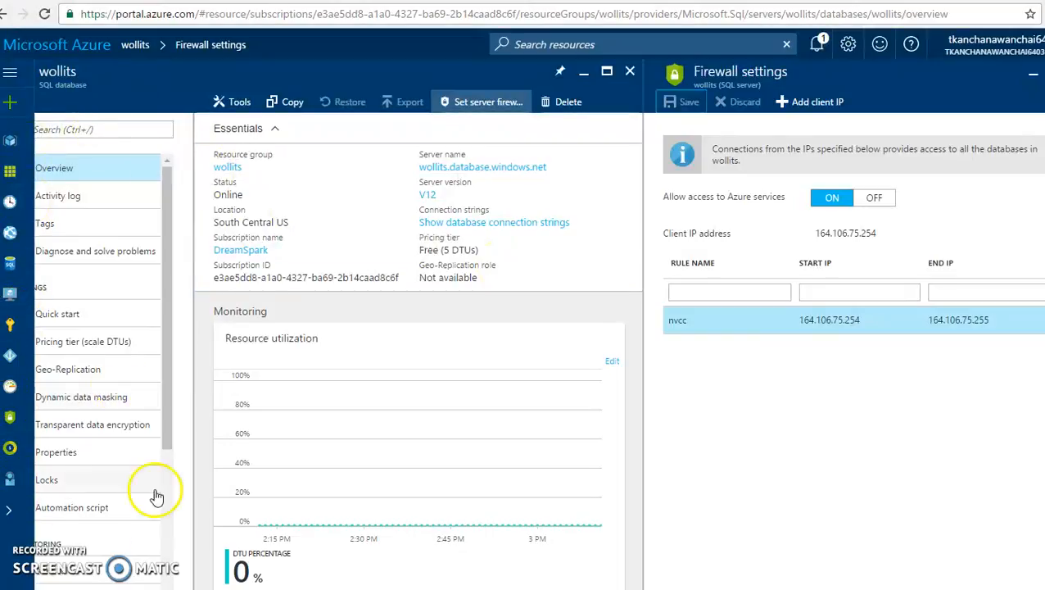
# - Go via the Dashboard to the SQL databases list showing javatutor and wollits
pyautogui.hscroll(-1, 538, 328)
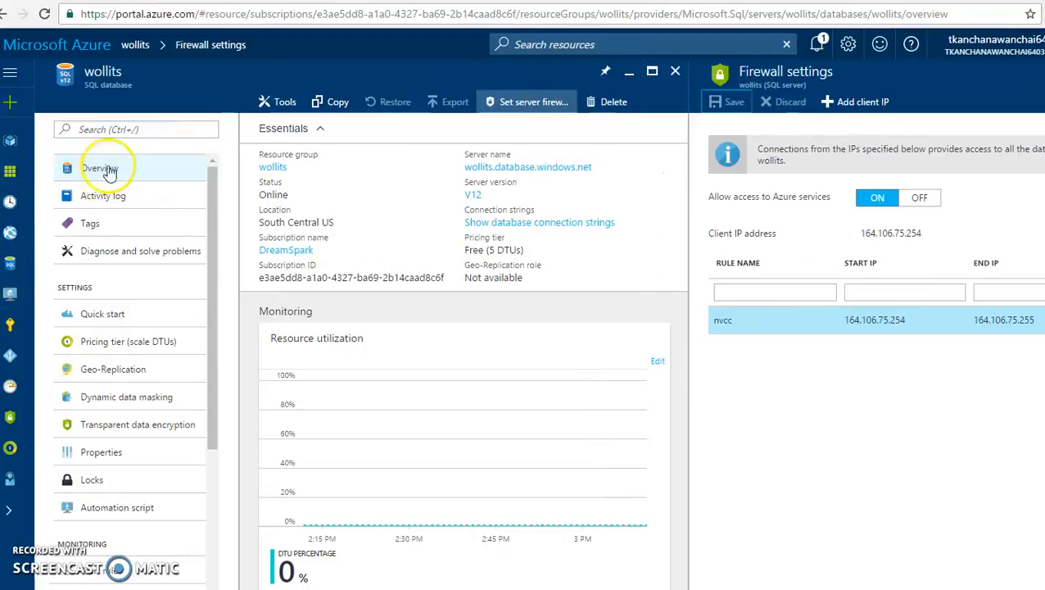
pyautogui.click(93, 46)
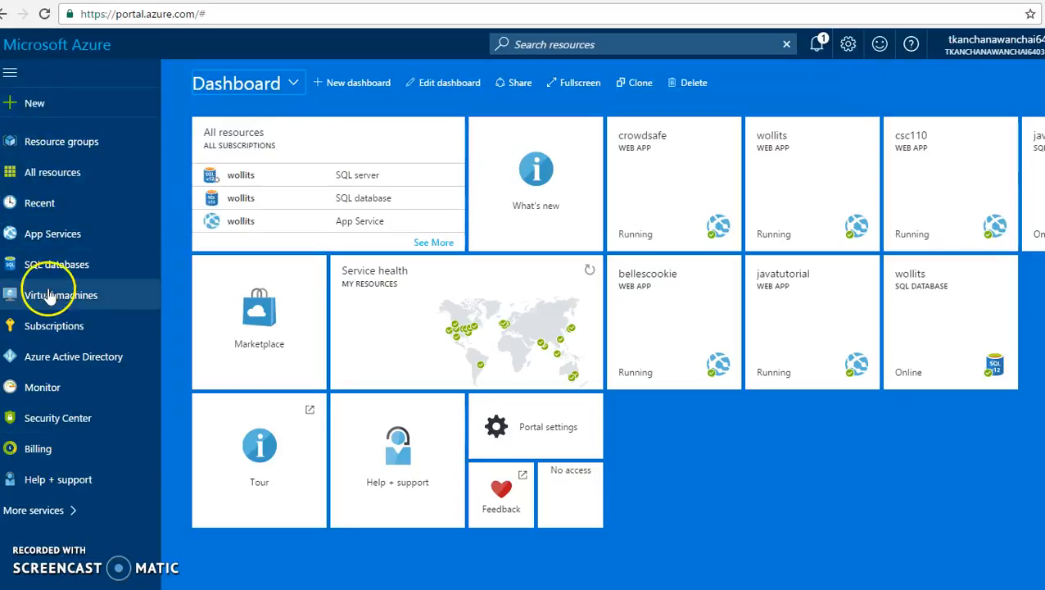
pyautogui.click(64, 266)
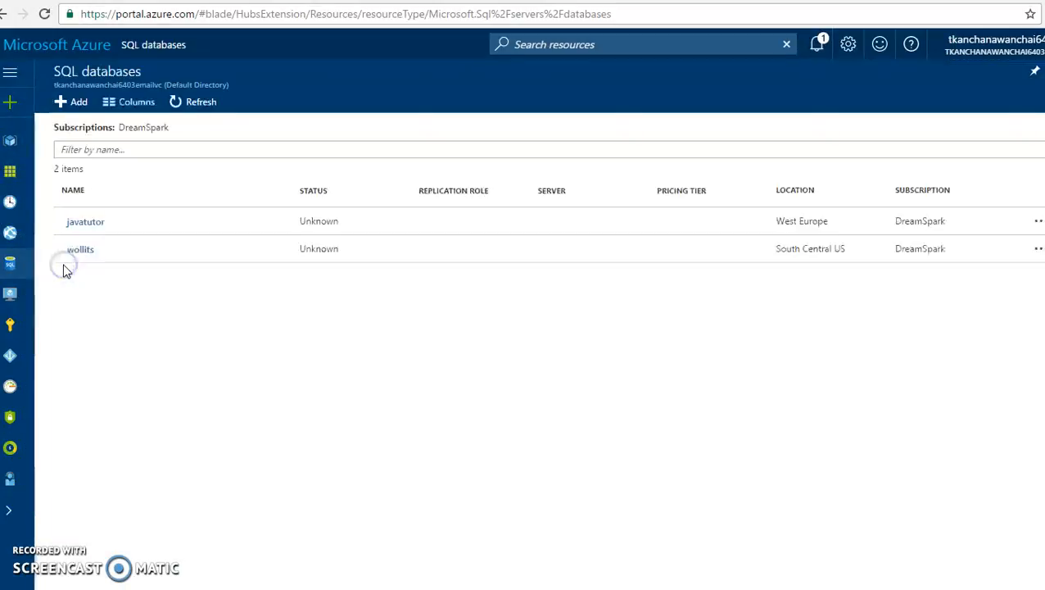
# - Add SQL database bellescookies in resource group wollits, creating a new server named bellescookies
pyautogui.click(72, 102)
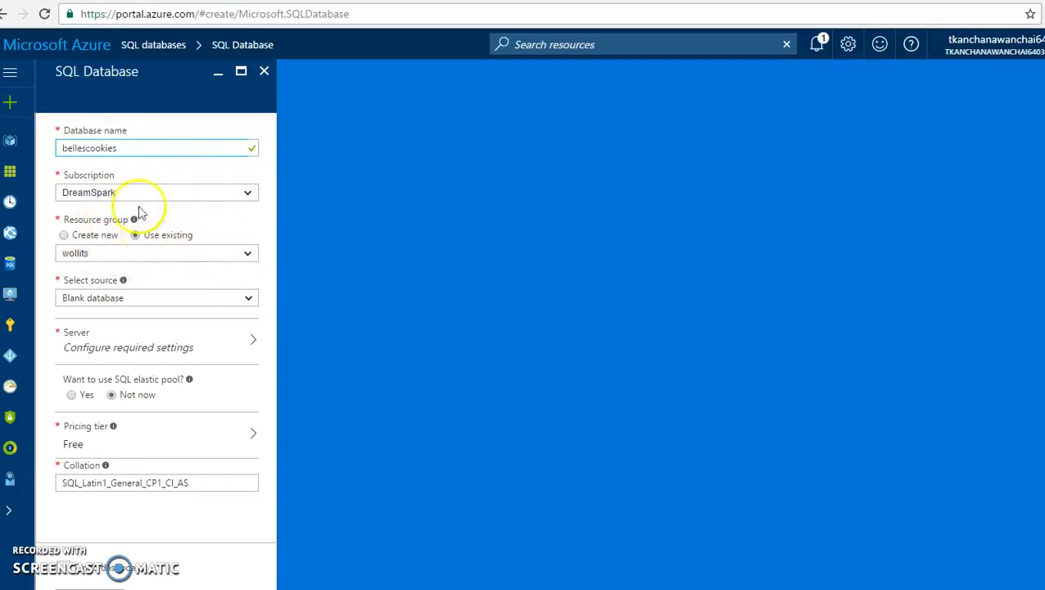
pyautogui.click(234, 342)
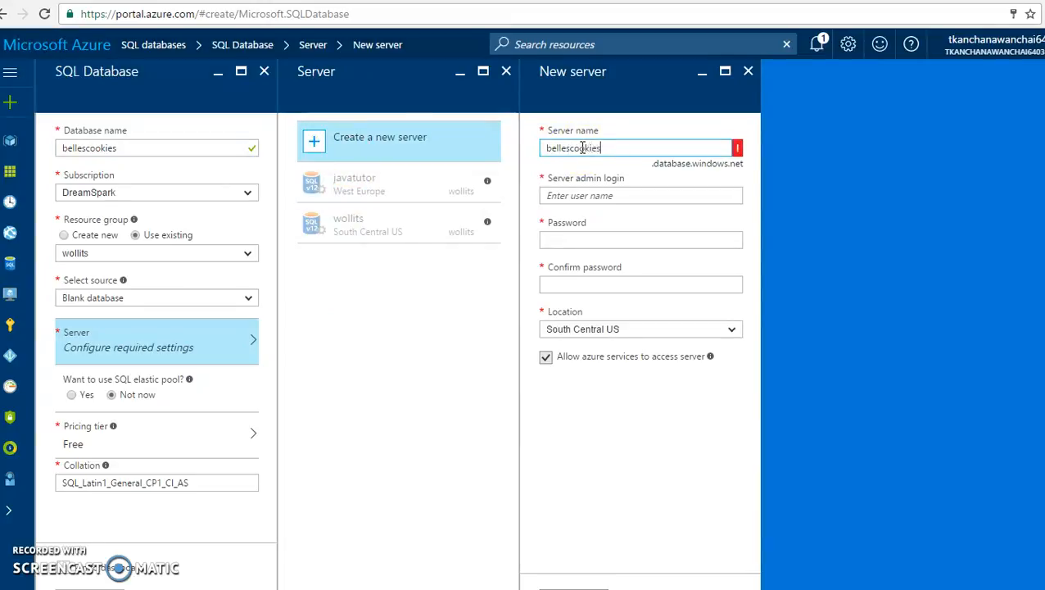
# - Enter the new server's admin login, password and confirmation, with location South Central US
pyautogui.click(590, 195)
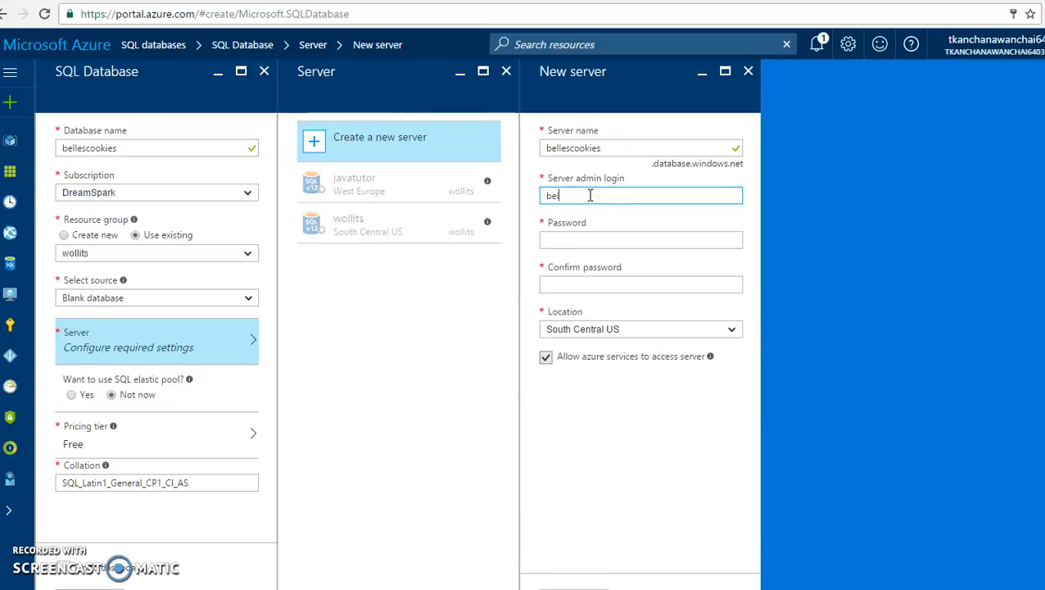
pyautogui.write('bellescookies')
pyautogui.click(599, 243)
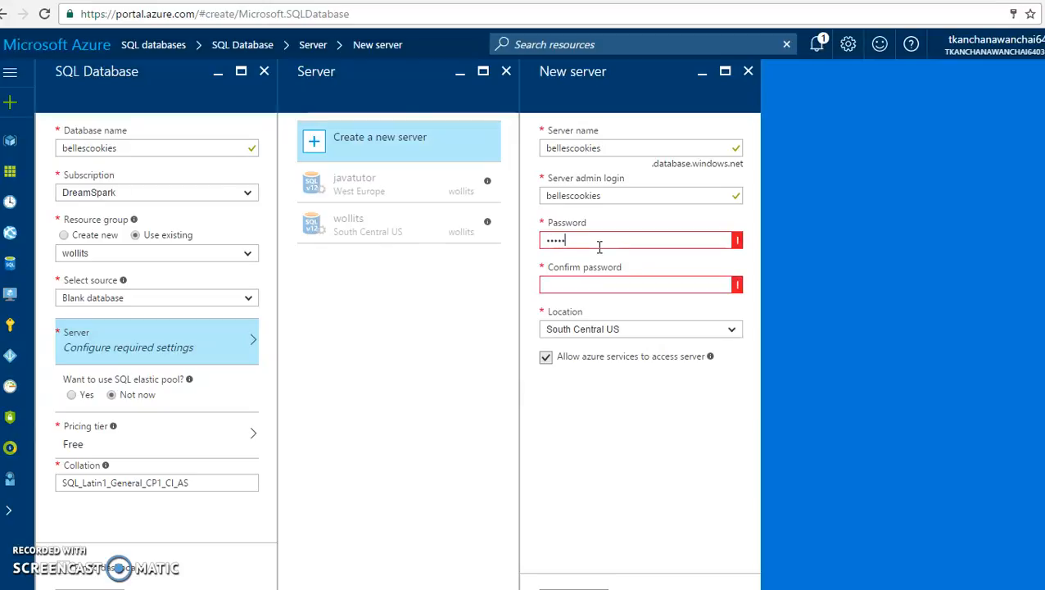
pyautogui.press('Tab')
pyautogui.write('**')
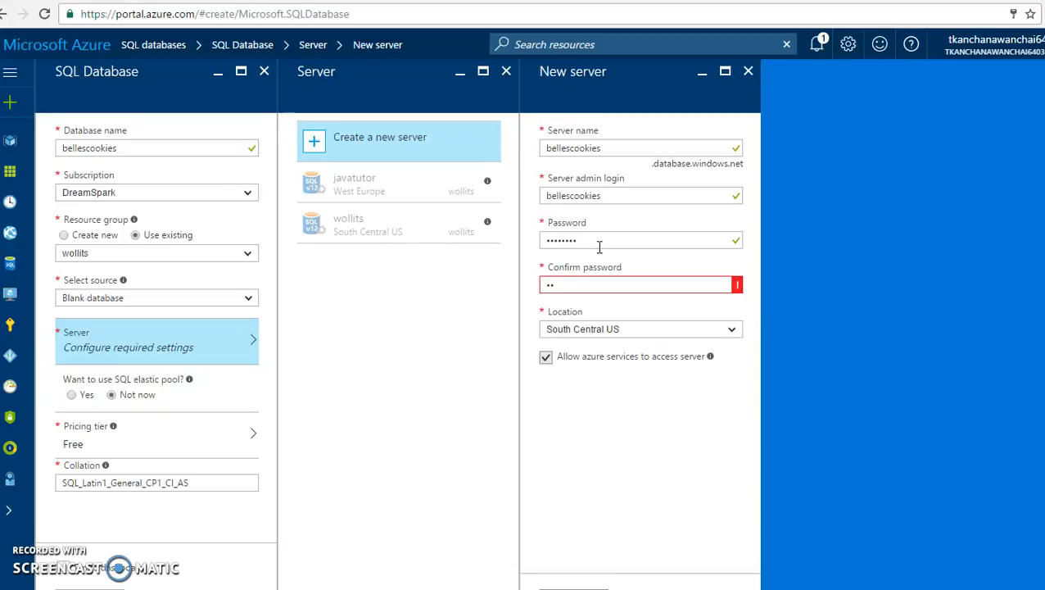
pyautogui.write('**')
pyautogui.click(735, 392)
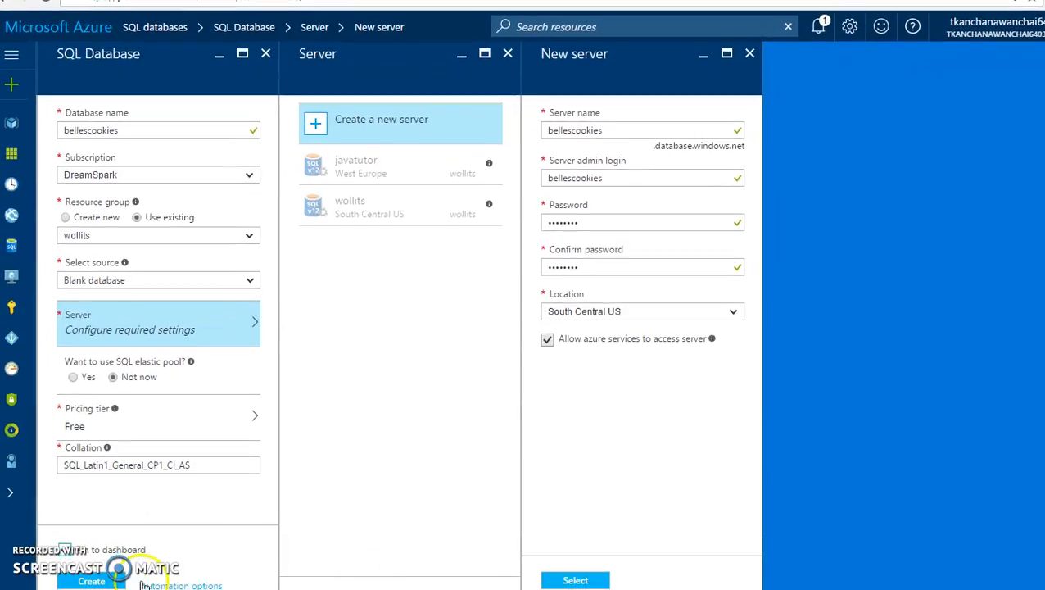
# - Submit the bellescookies database, which leaves an error on the server entry
pyautogui.click(91, 581)
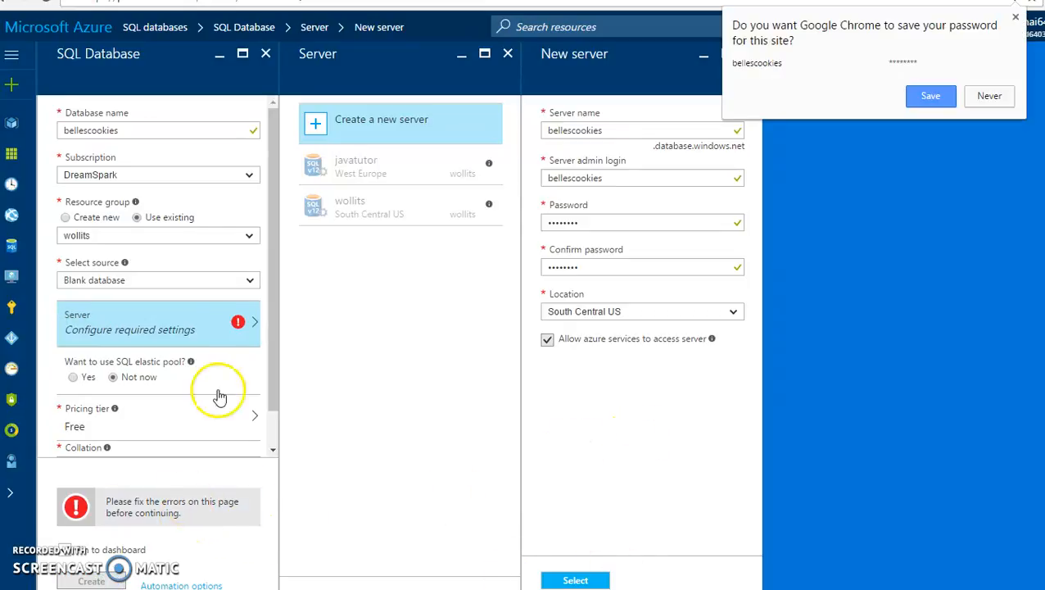
pyautogui.click(237, 338)
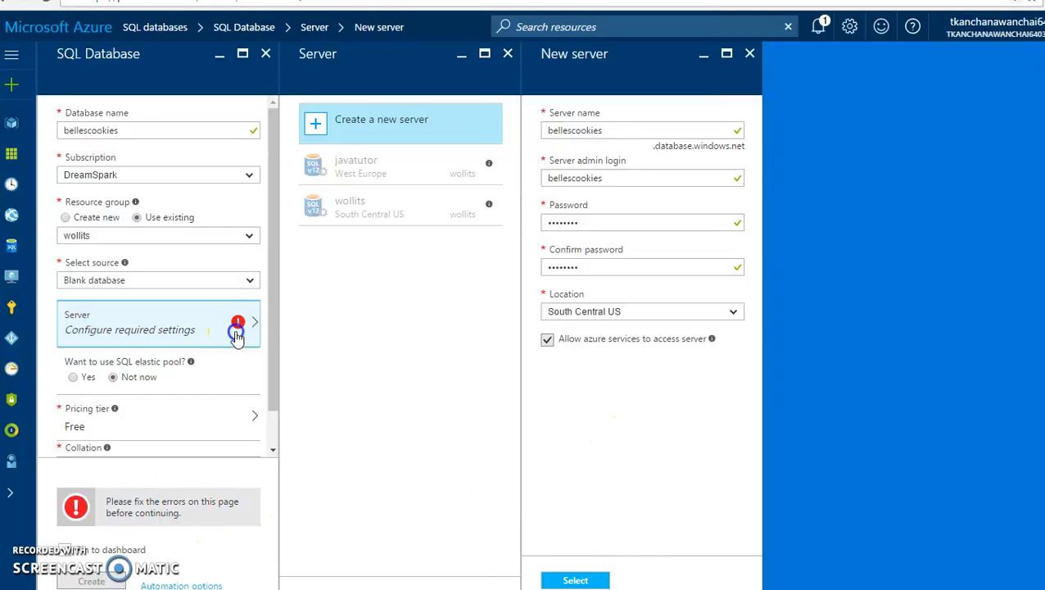
pyautogui.click(588, 577)
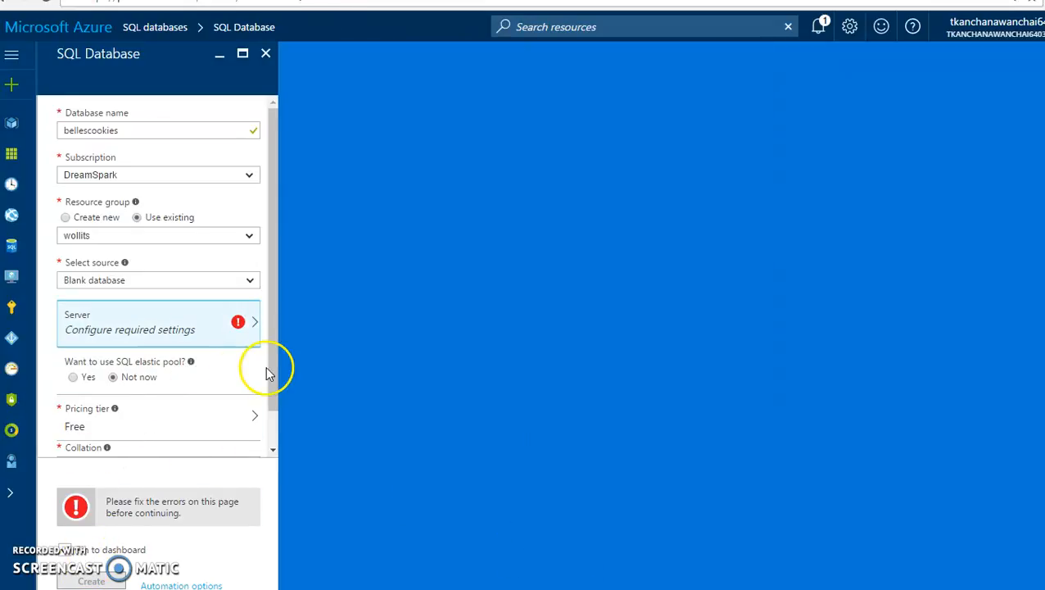
# - Start a new server again and name it bellescookie
pyautogui.click(255, 326)
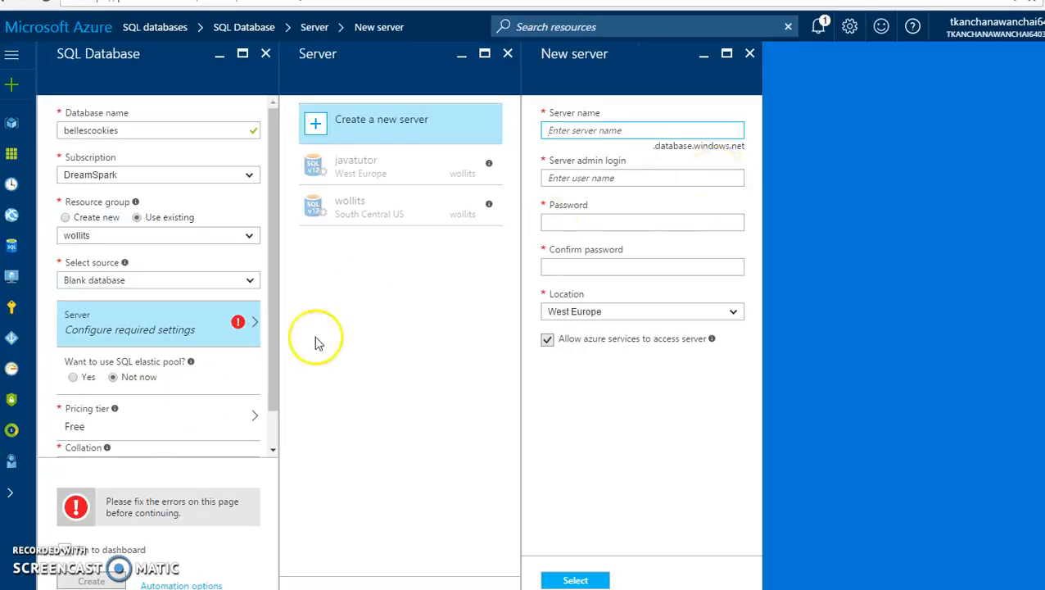
pyautogui.click(156, 331)
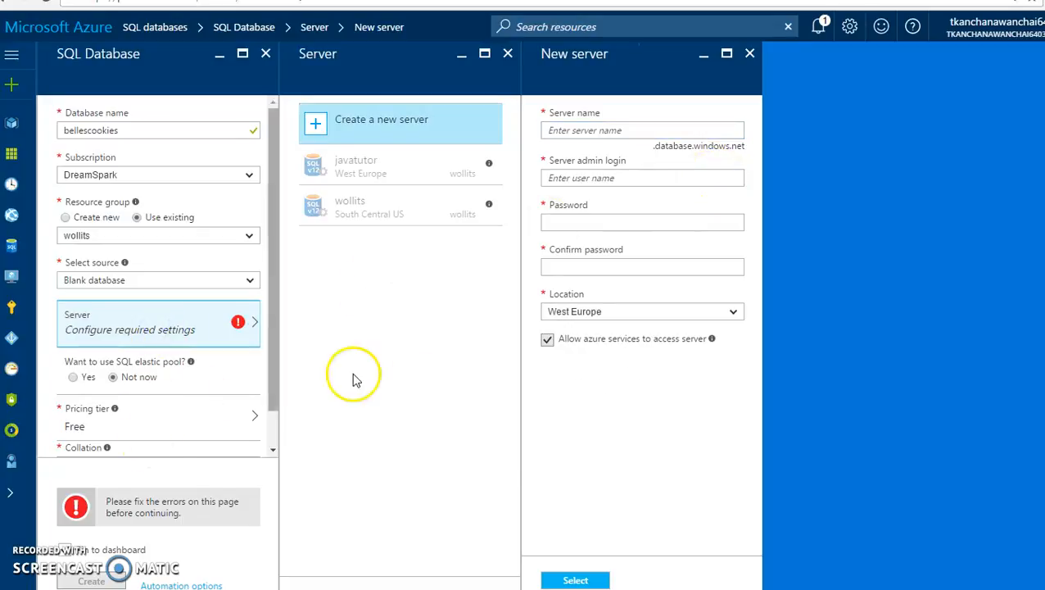
pyautogui.click(400, 134)
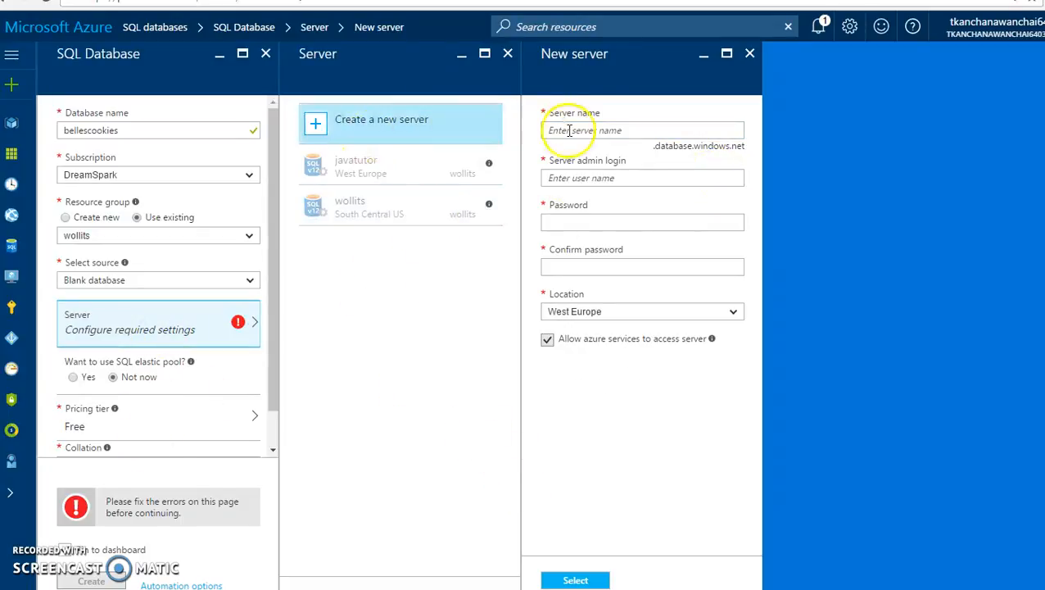
pyautogui.click(600, 132)
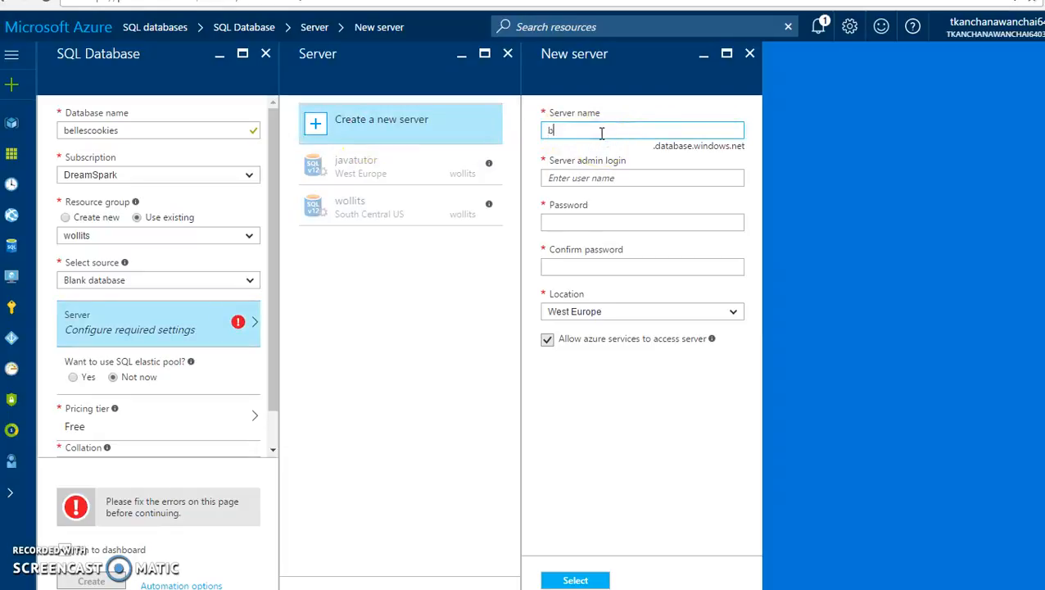
pyautogui.write('be;es')
pyautogui.press('BackSpace')
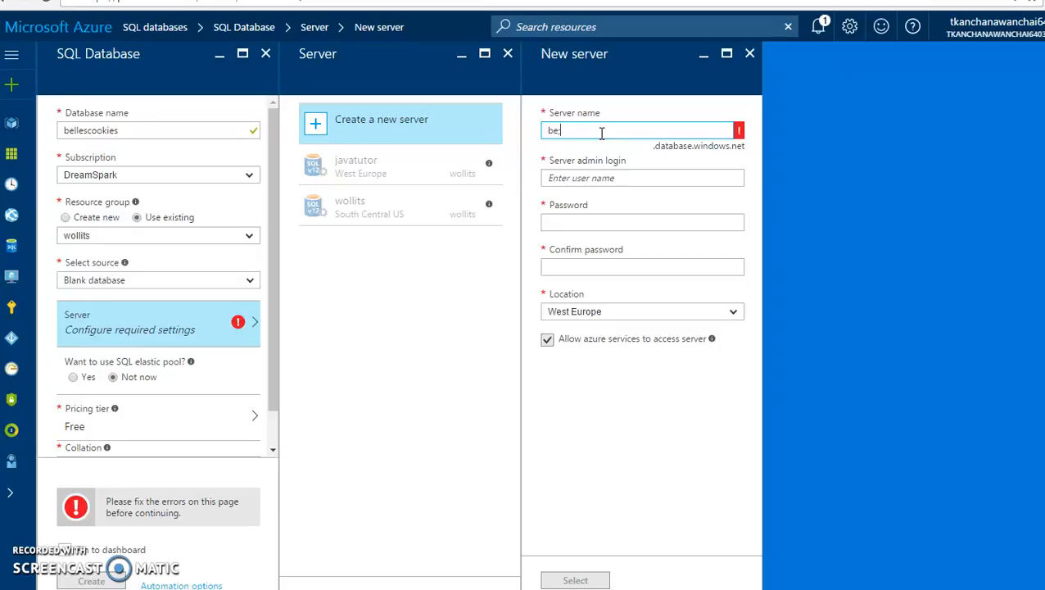
pyautogui.write('scookie')
# - Give server bellescookie an admin login and matching password, keep West Europe, and submit
pyautogui.press('Tab')
pyautogui.write('bel')
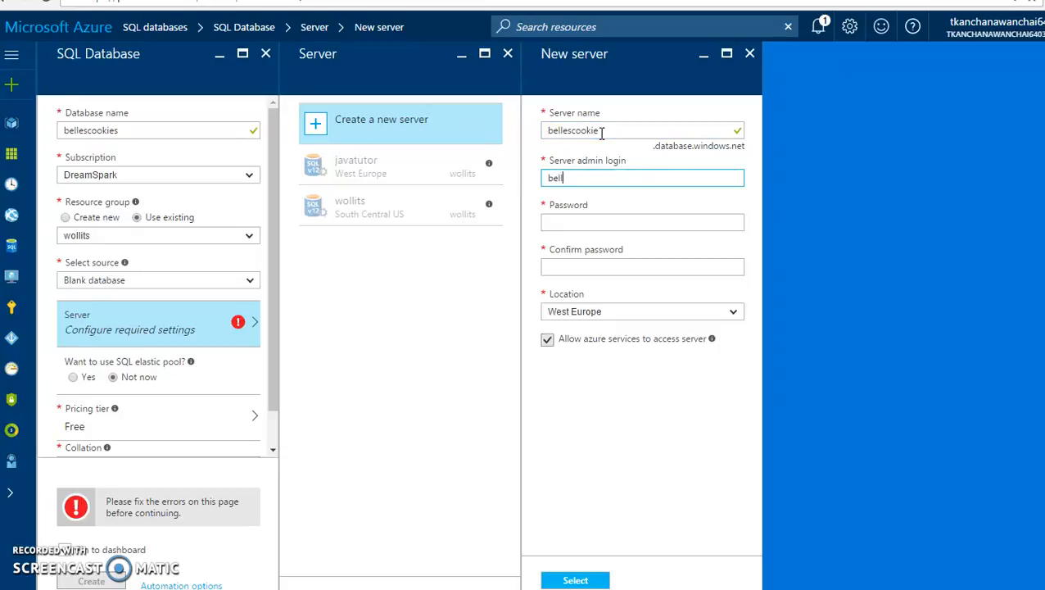
pyautogui.write('lescookie')
pyautogui.press('Tab')
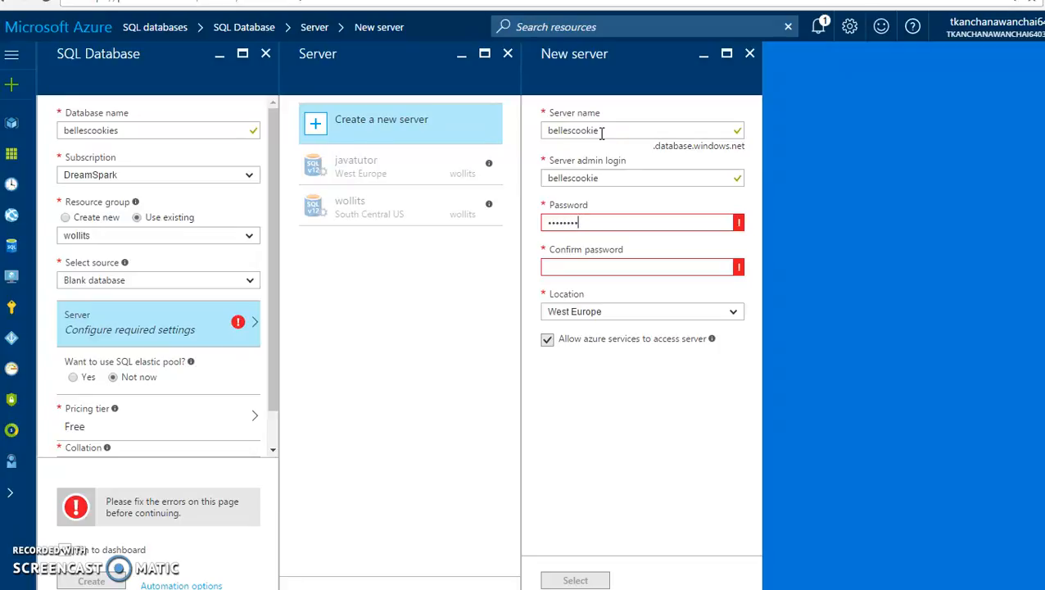
pyautogui.press('Tab')
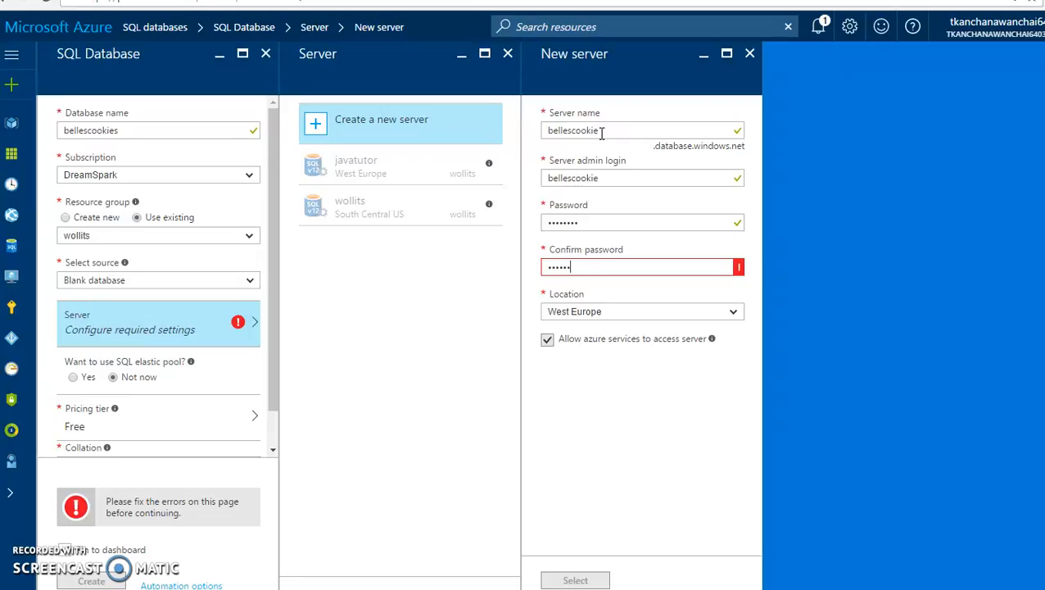
pyautogui.press('Tab')
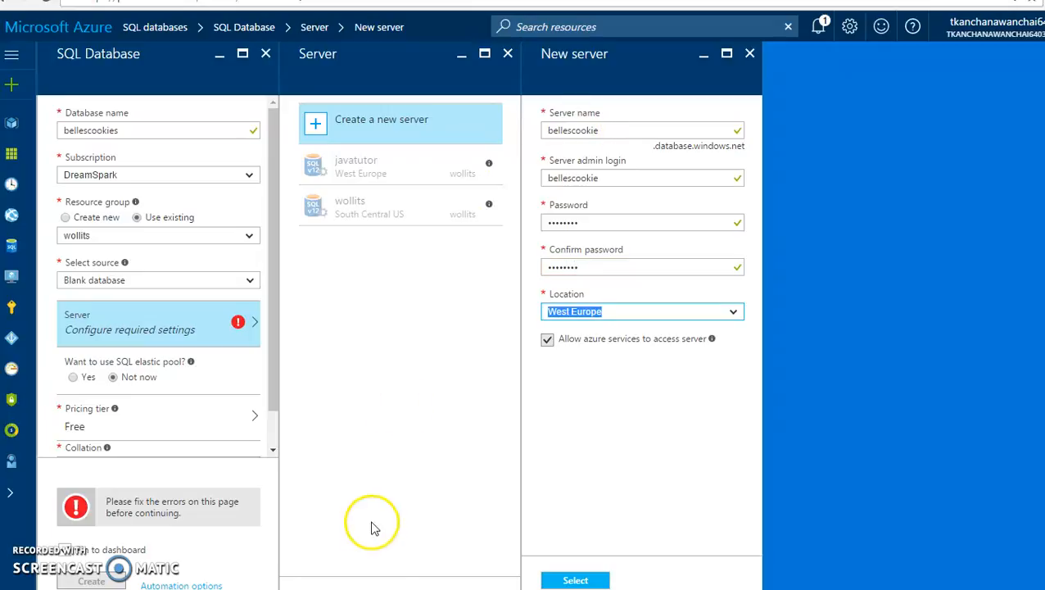
pyautogui.click(602, 582)
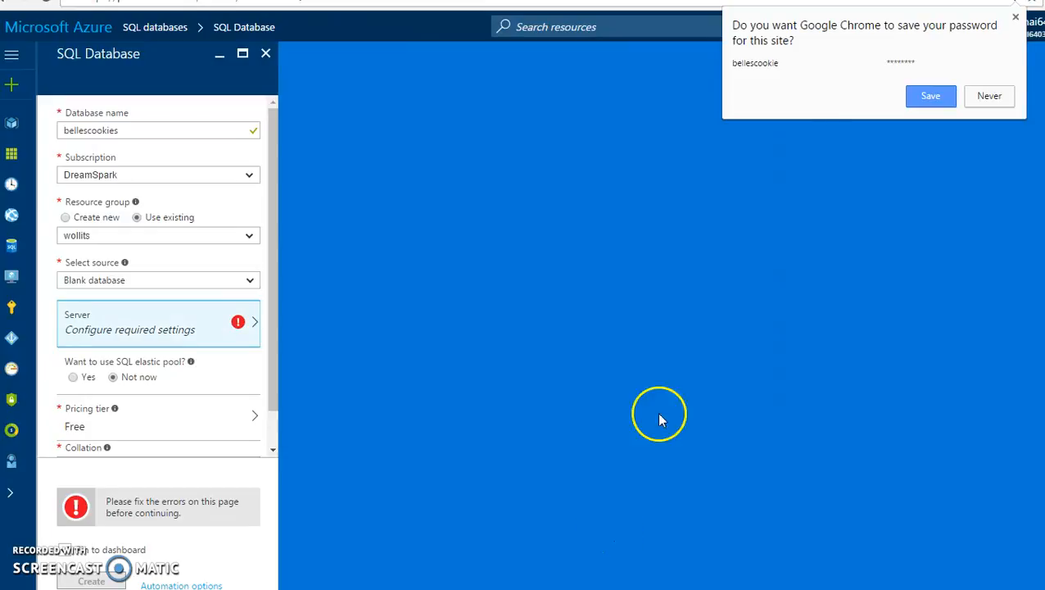
# - Save the browser password, review existing servers, and abandon setup for the SQL databases list
pyautogui.click(931, 102)
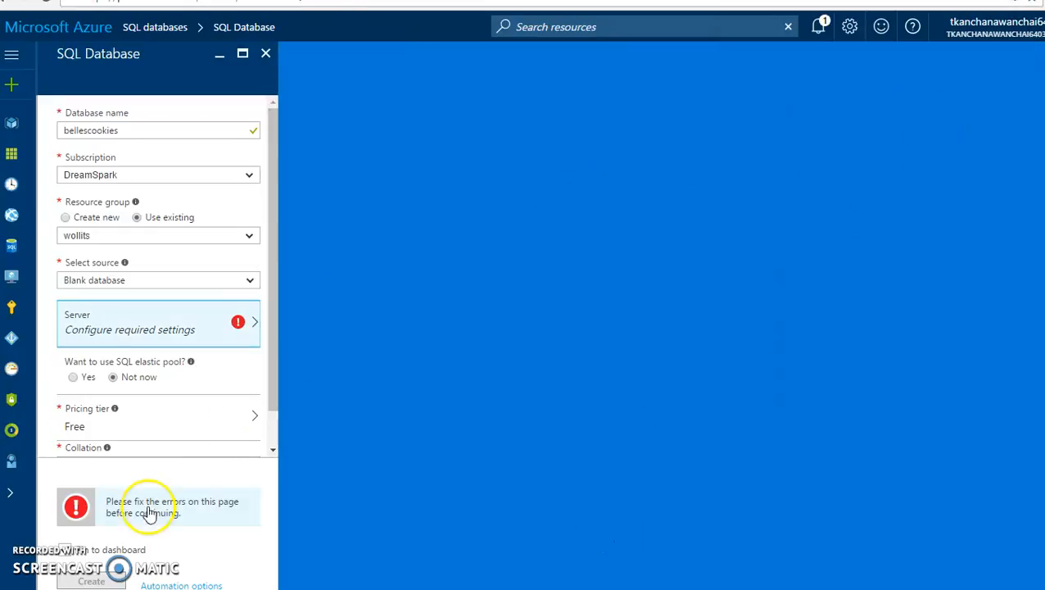
pyautogui.click(66, 550)
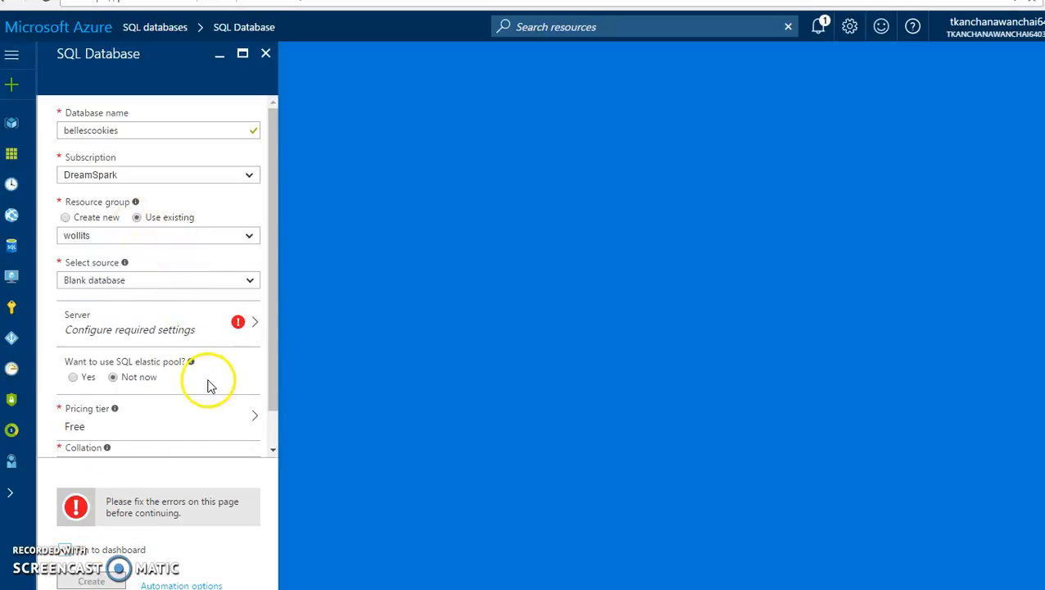
pyautogui.click(244, 322)
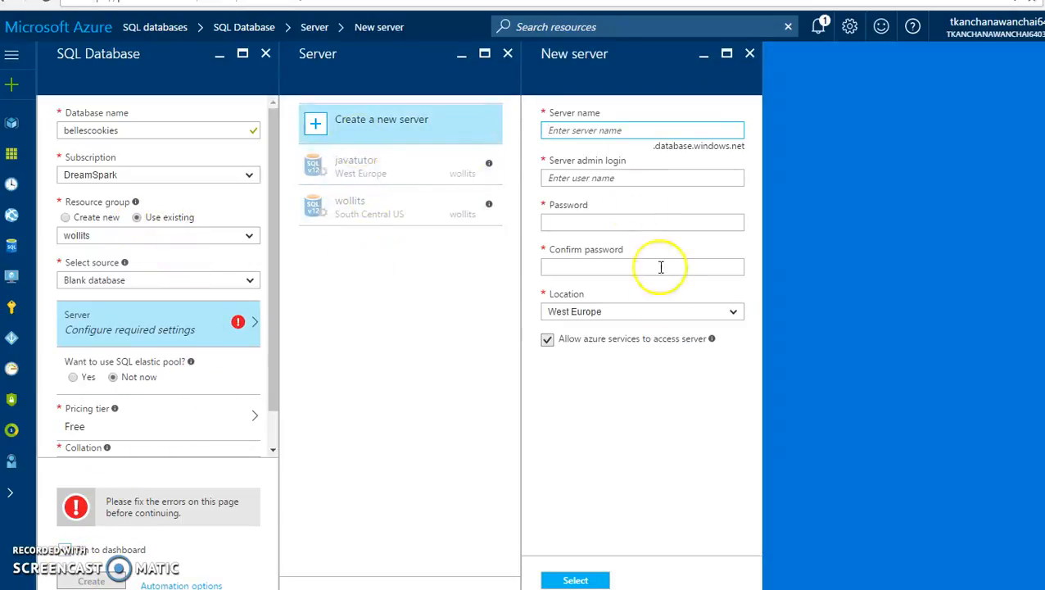
pyautogui.click(435, 172)
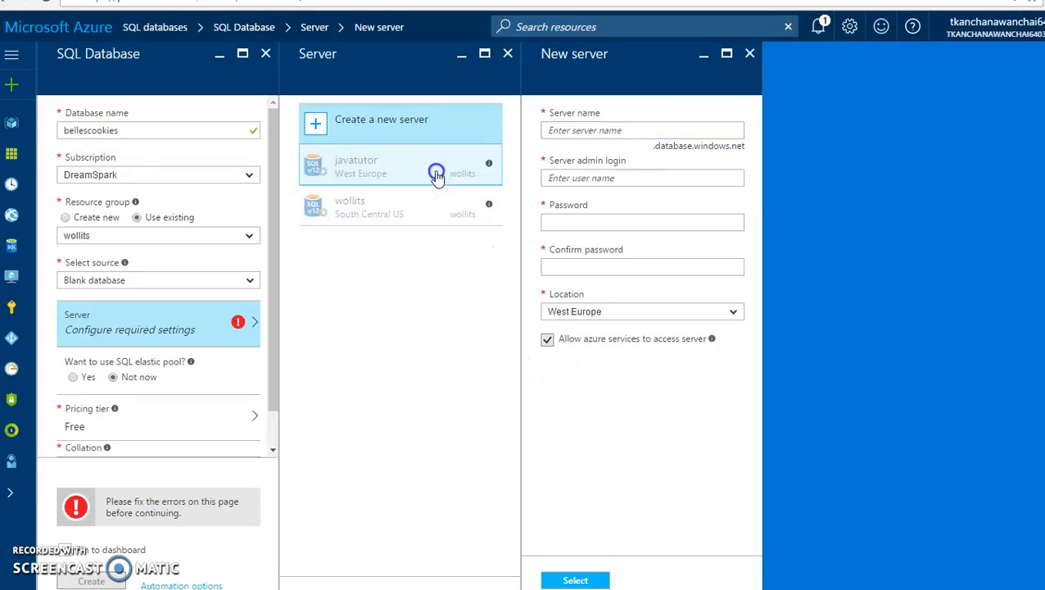
pyautogui.click(439, 209)
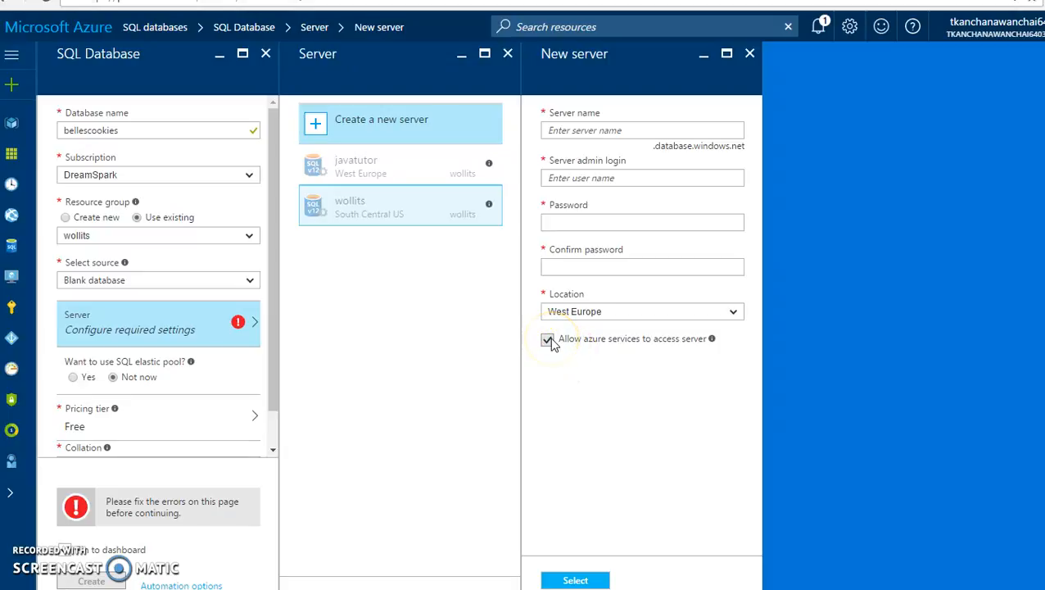
pyautogui.click(385, 169)
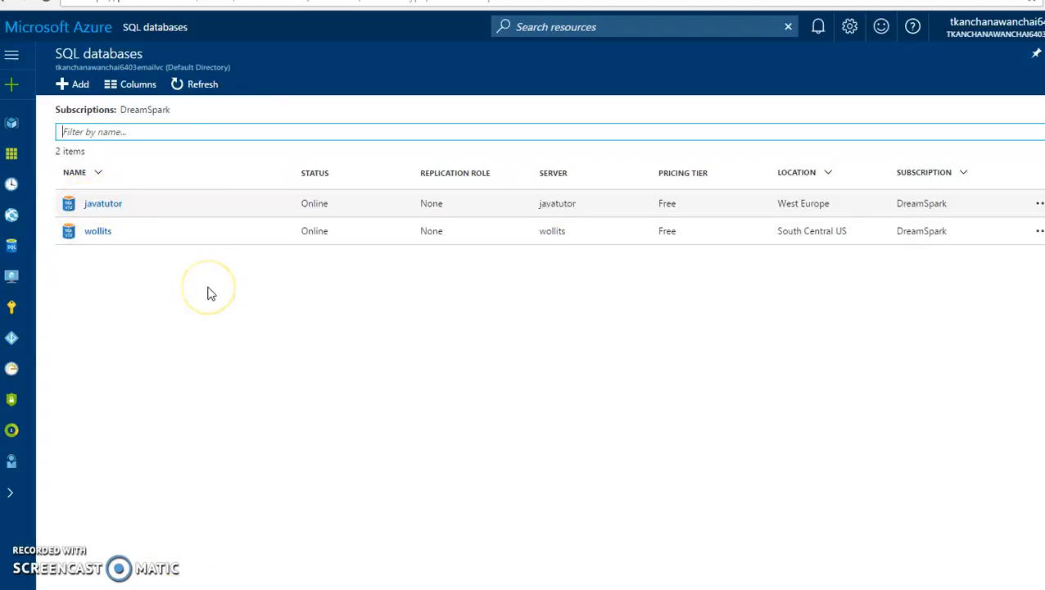
# - Open the javatutor database's server firewall settings
pyautogui.click(106, 205)
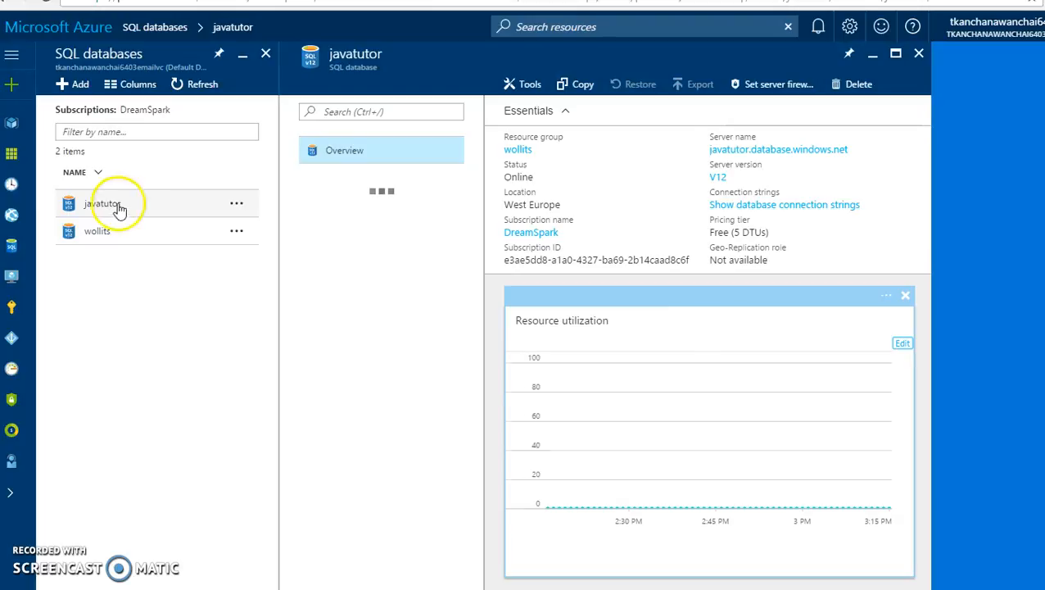
pyautogui.click(770, 86)
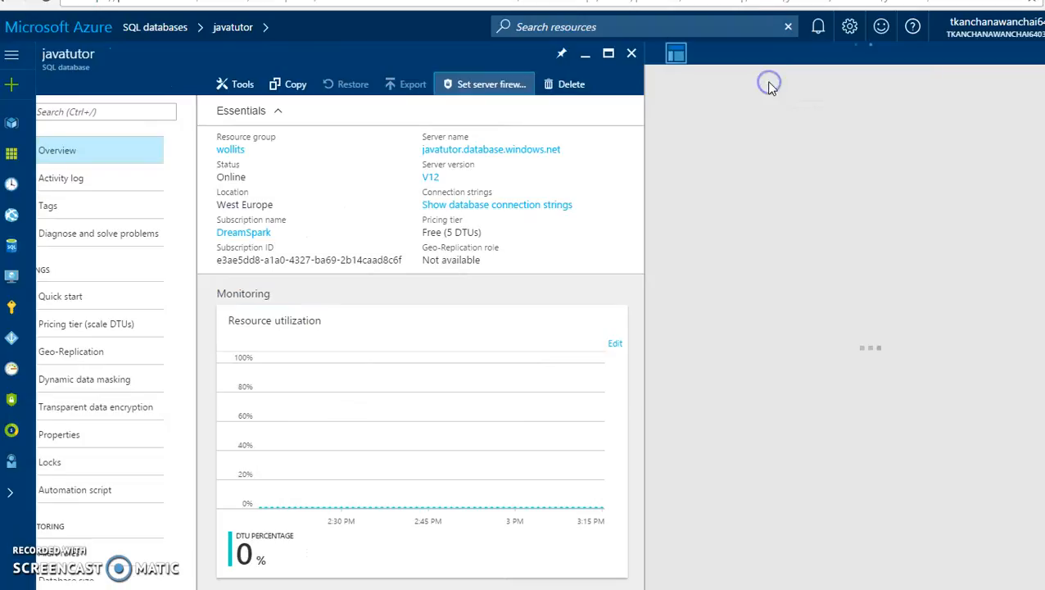
pyautogui.click(473, 90)
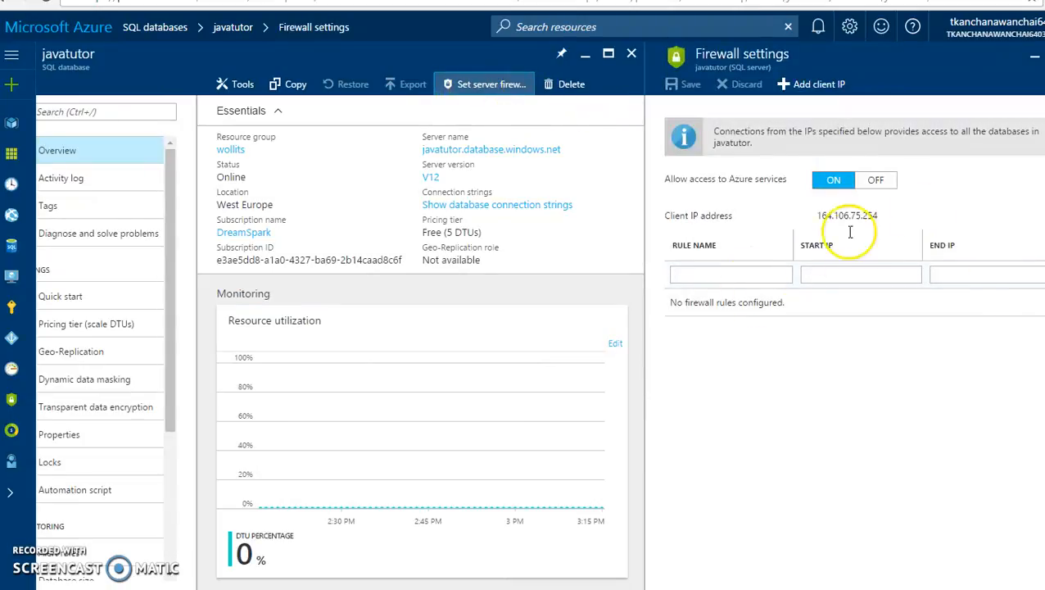
# - Add and save firewall rule nvcc with start and end IP 164.106.75.254
pyautogui.click(776, 275)
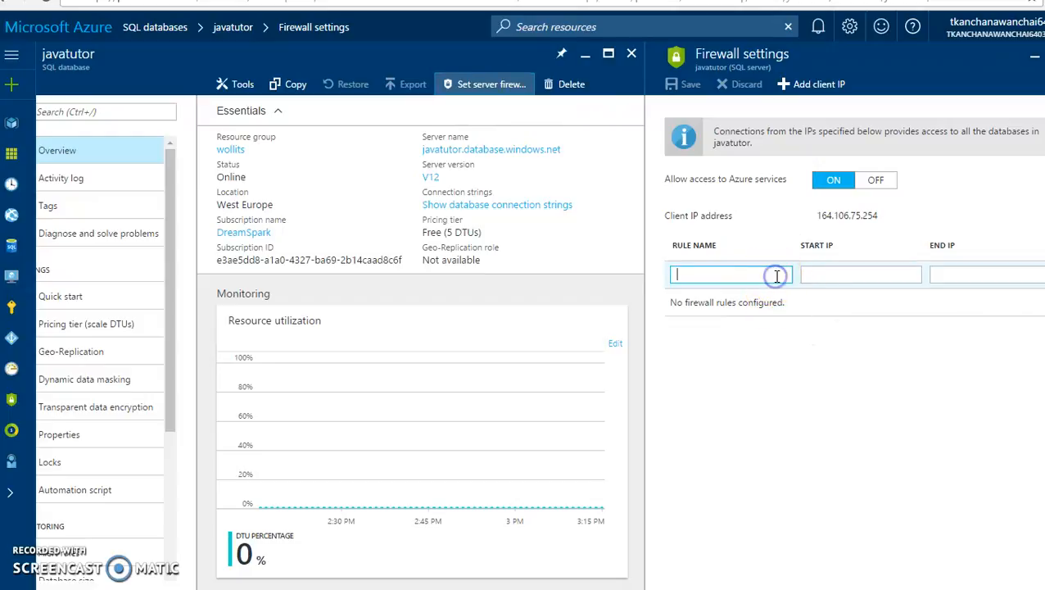
pyautogui.write('nvcc')
pyautogui.press('Tab')
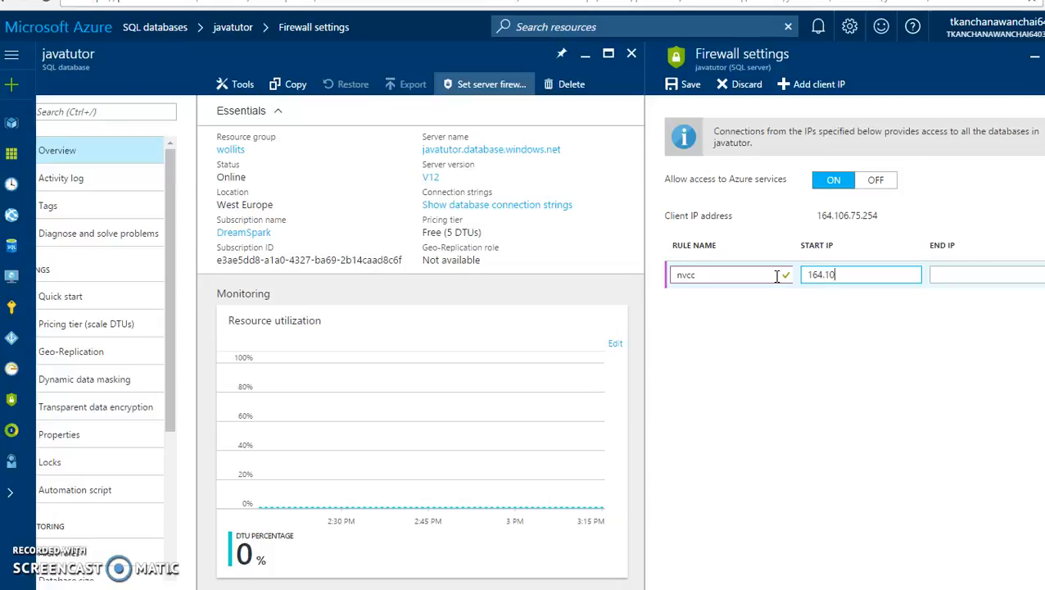
pyautogui.write('164.106.75.254')
pyautogui.press('Tab')
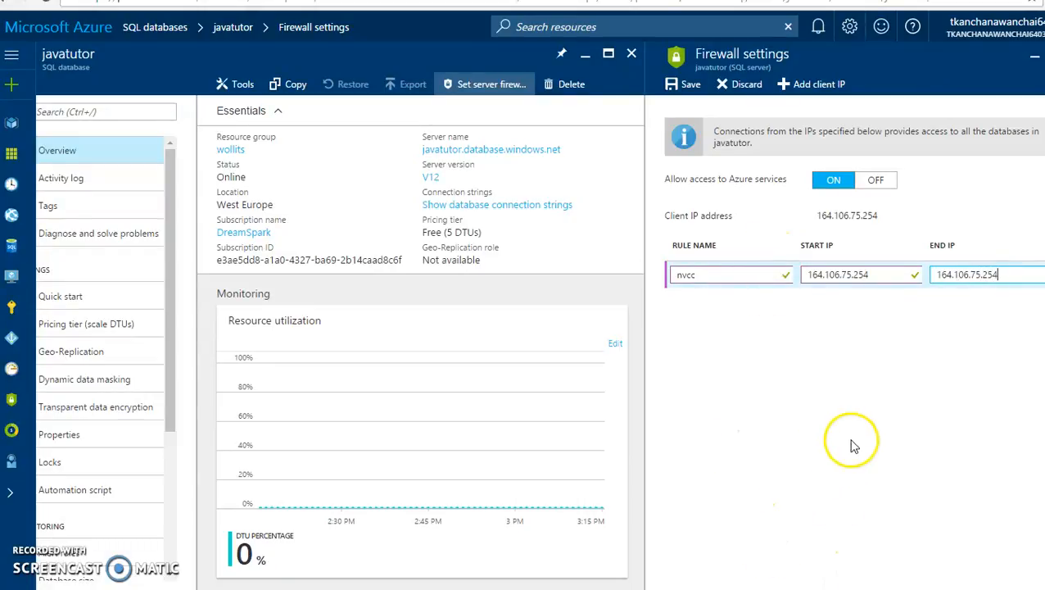
pyautogui.click(877, 421)
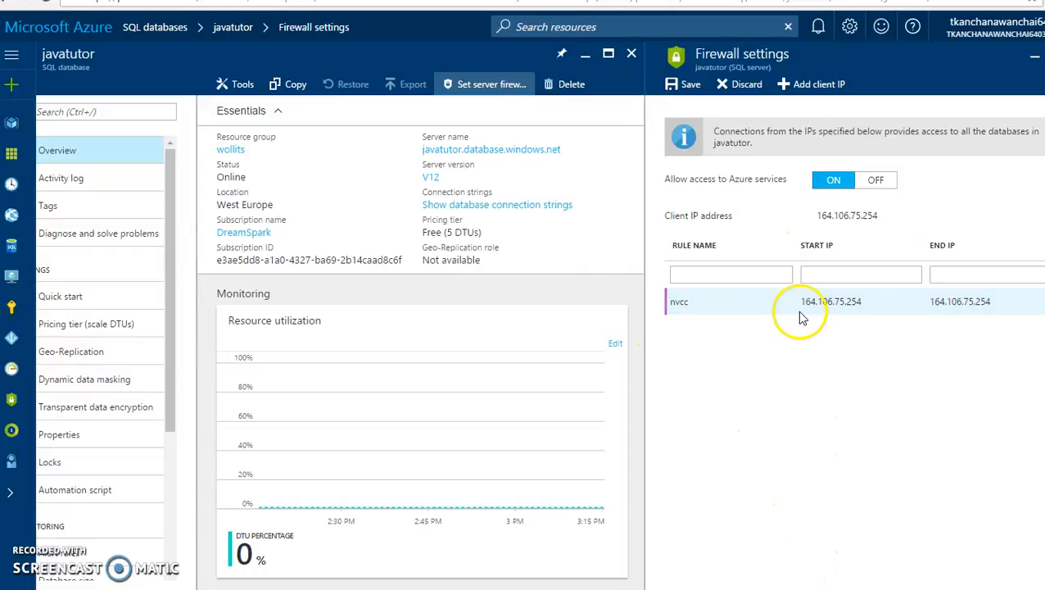
pyautogui.click(682, 84)
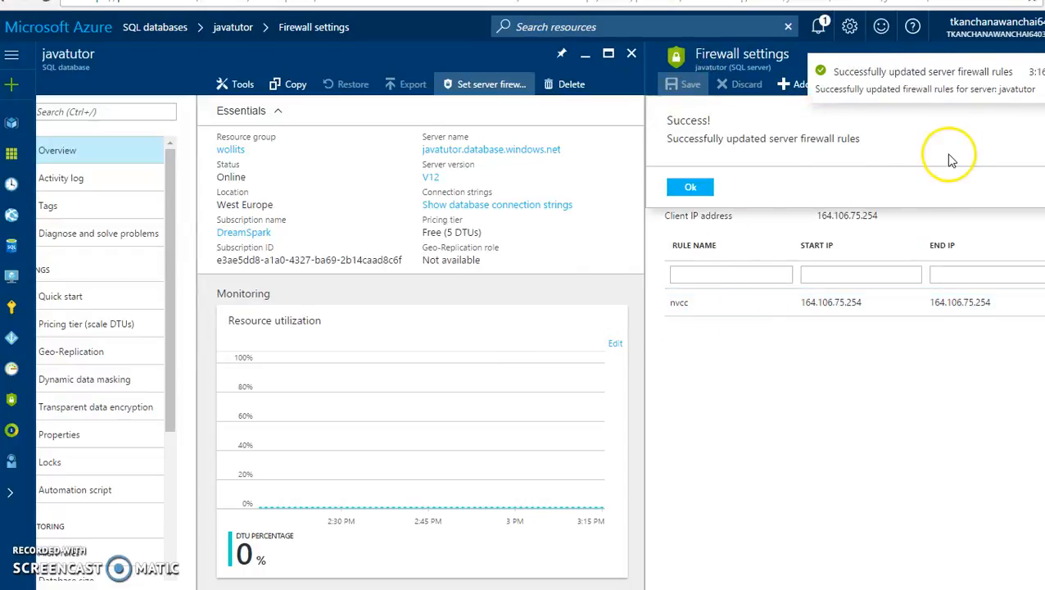
pyautogui.click(691, 189)
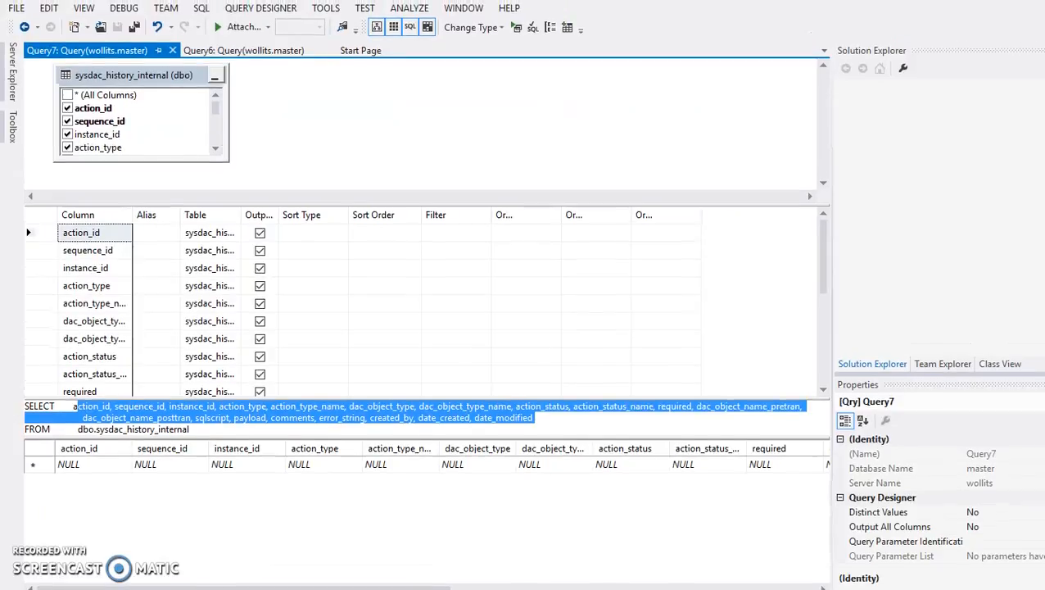
# - Start a new Visual Studio database connection from Tools > Connect to Database, keeping Microsoft ODBC Data Source
pyautogui.click(324, 11)
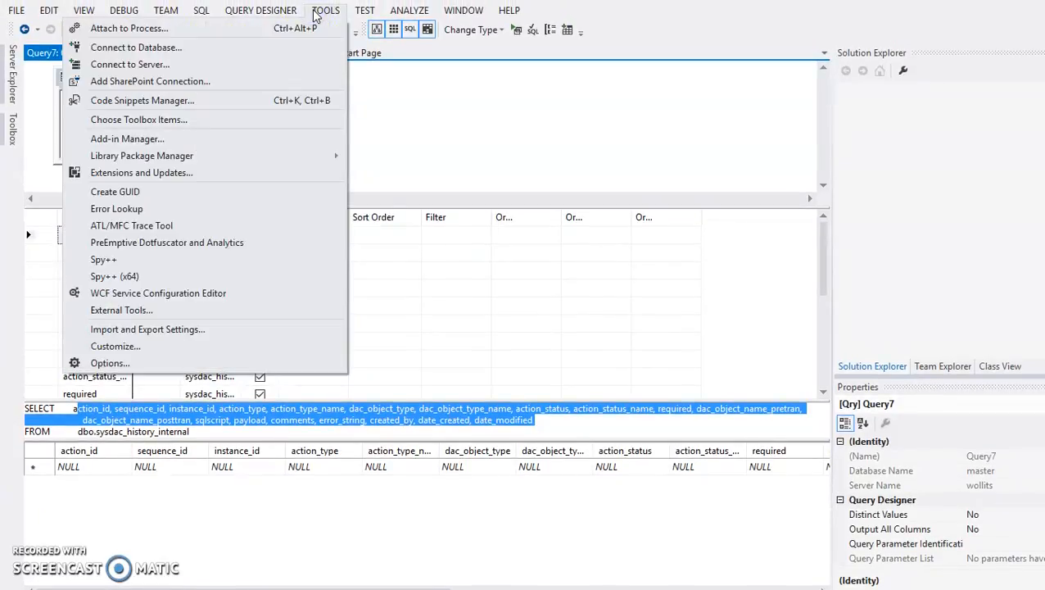
pyautogui.click(262, 46)
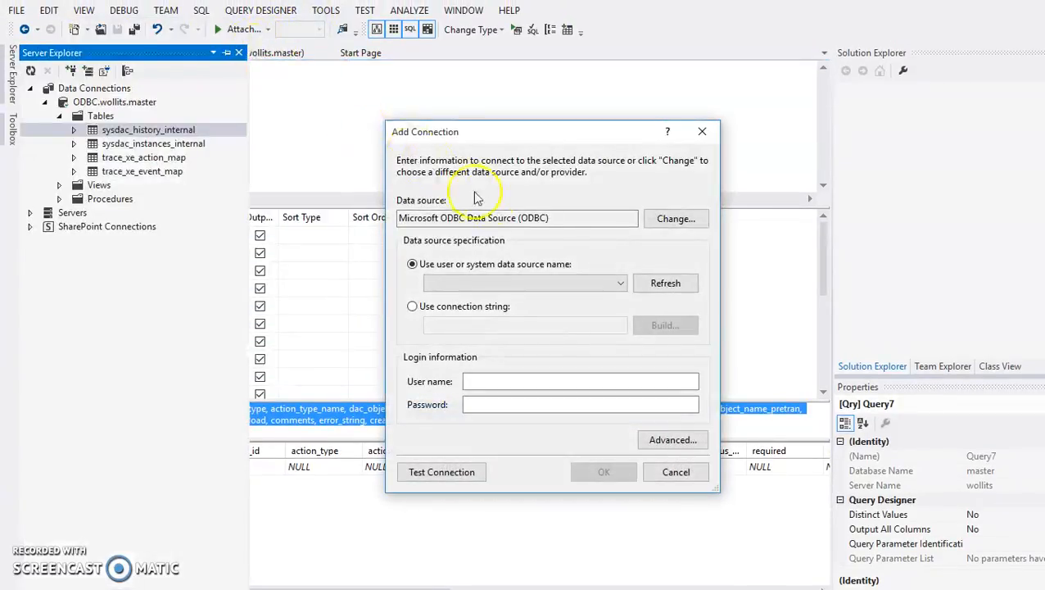
pyautogui.click(628, 222)
# - Show the database's ODBC connection string in the Azure portal, then switch the dialog to Use connection string
pyautogui.hotkey('alt', 'Tab')
pyautogui.hotkey('alt', 'Tab')
pyautogui.hotkey('alt', 'Tab')
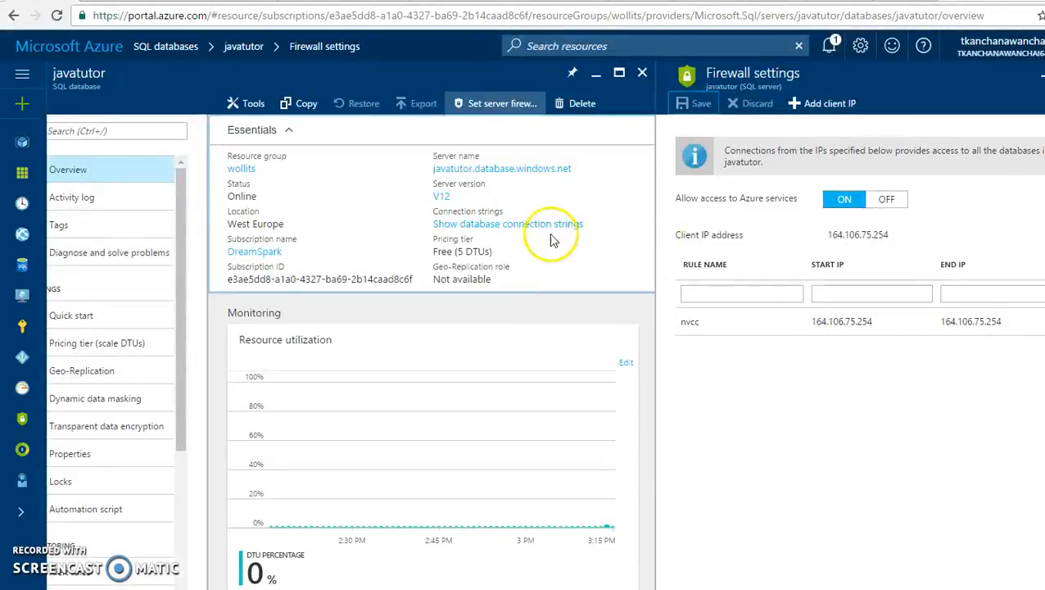
pyautogui.click(468, 224)
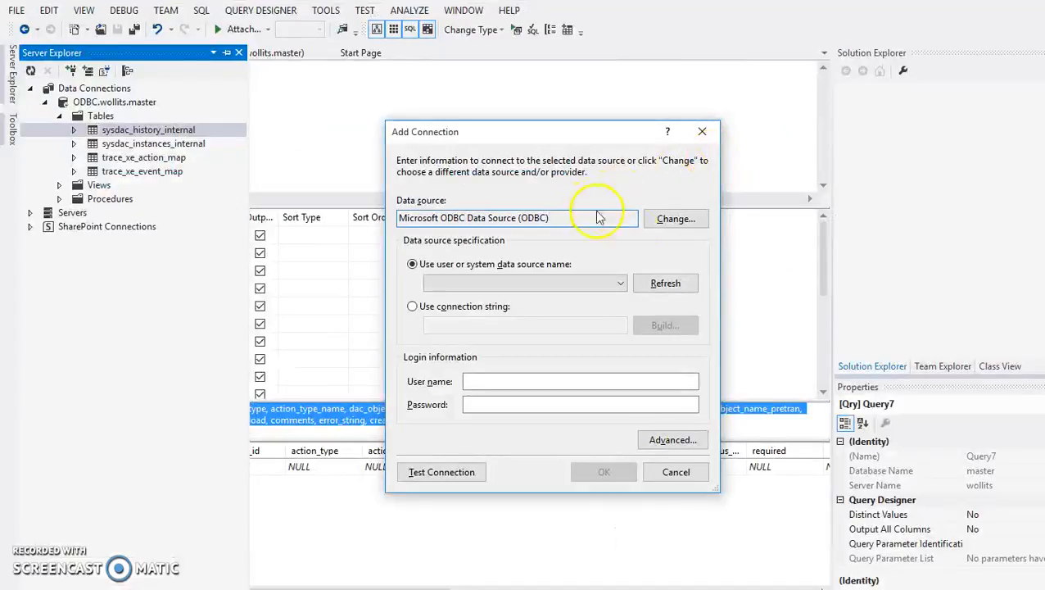
pyautogui.click(679, 226)
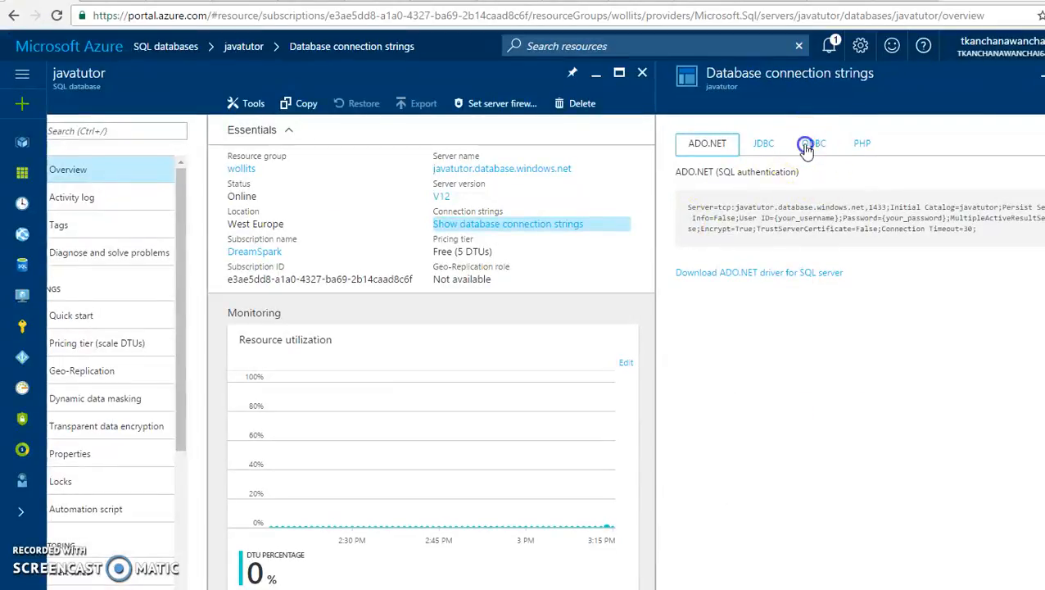
pyautogui.click(806, 144)
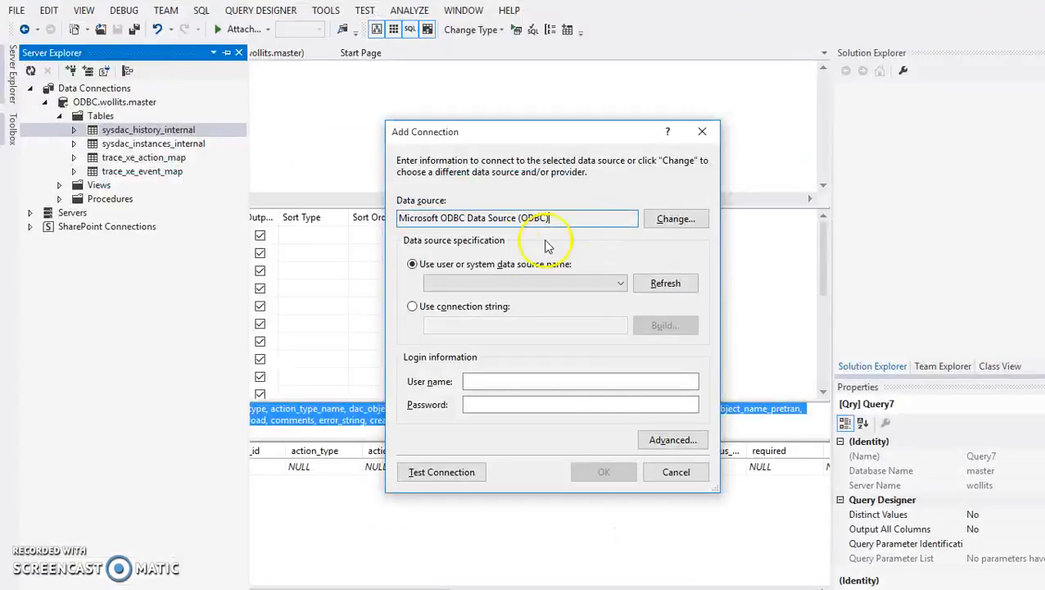
pyautogui.click(415, 306)
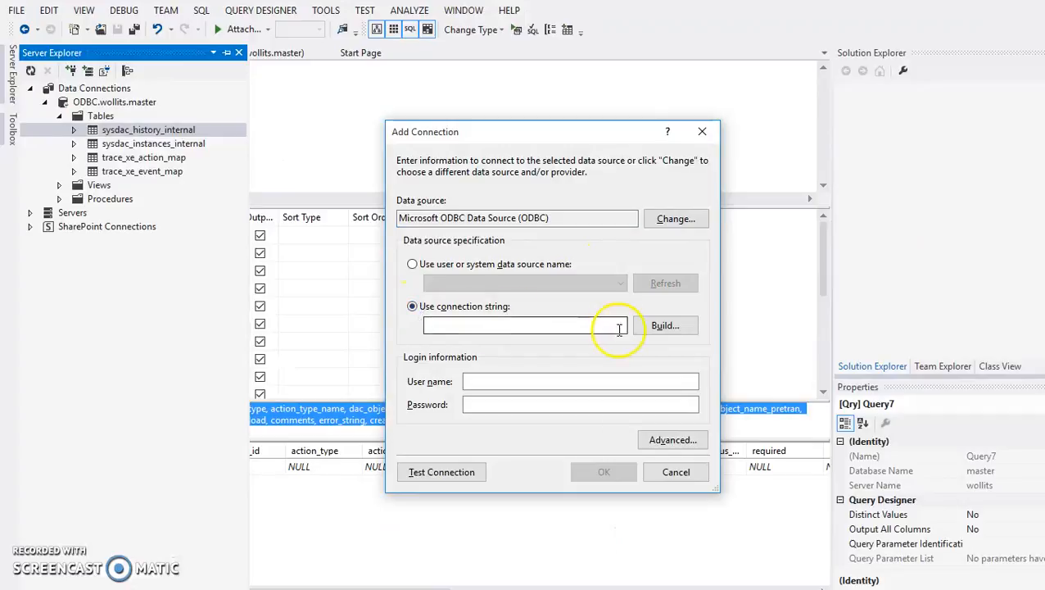
# - Begin a new file data source for the connection string, with SQL Server as its driver
pyautogui.click(661, 324)
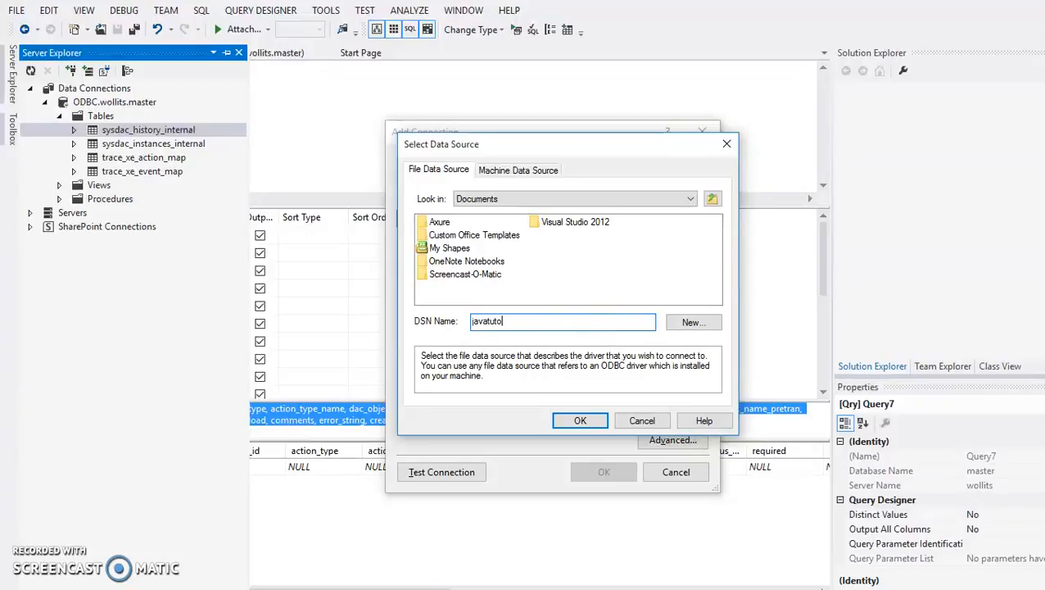
pyautogui.click(693, 321)
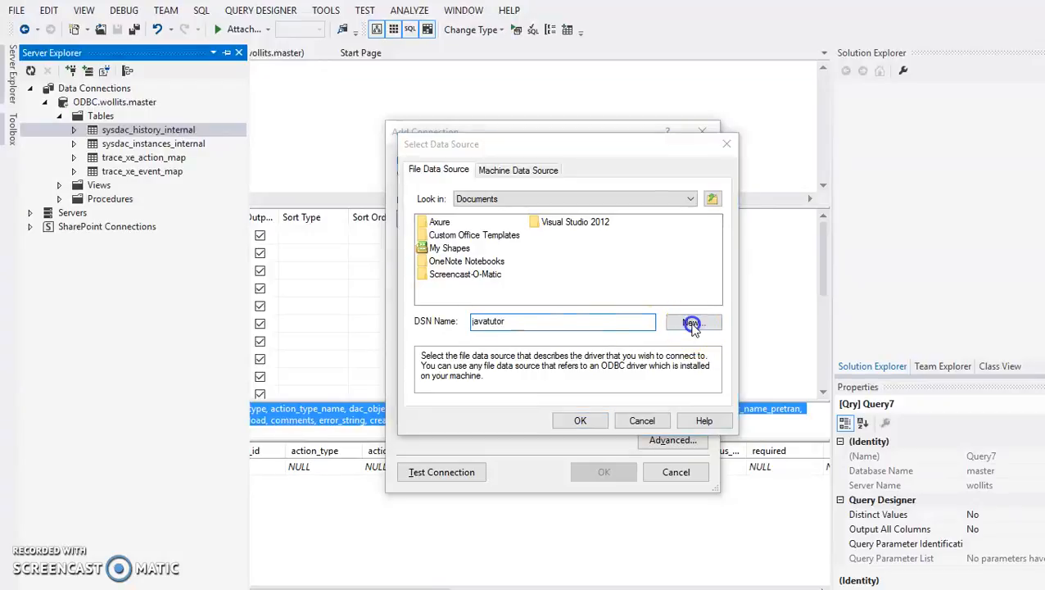
pyautogui.moveTo(722, 237); pyautogui.dragTo(724, 297)
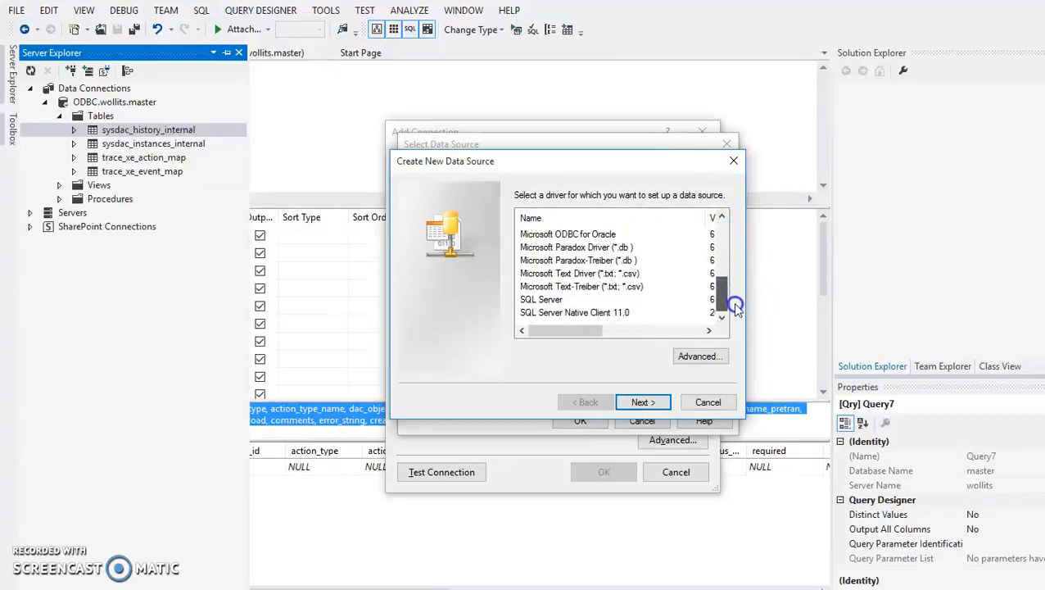
pyautogui.click(542, 300)
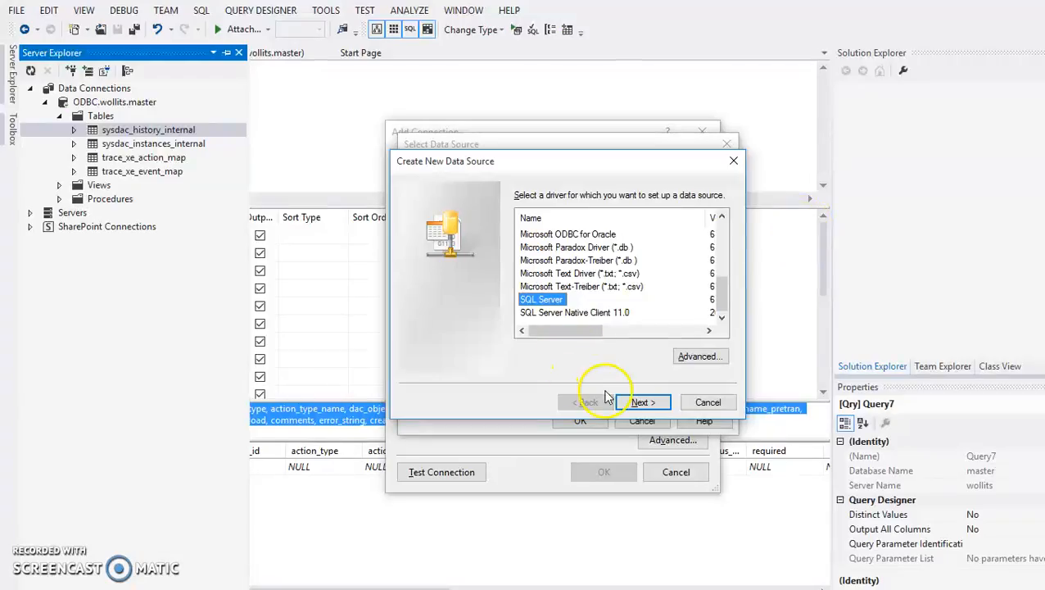
pyautogui.click(640, 403)
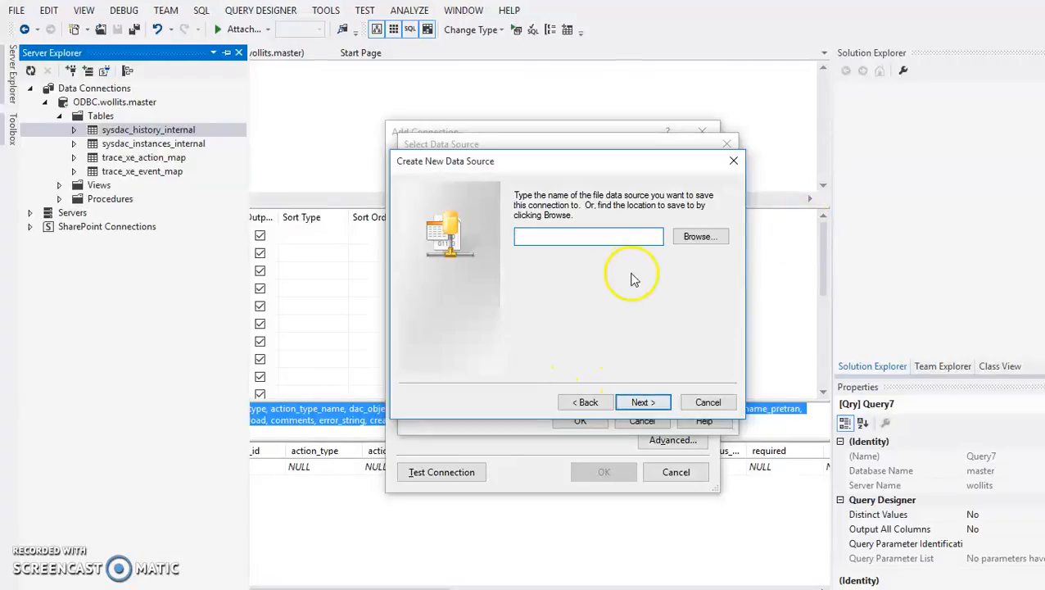
# - Save the file data source as javatutor, finish it, and start entering its description
pyautogui.click(696, 237)
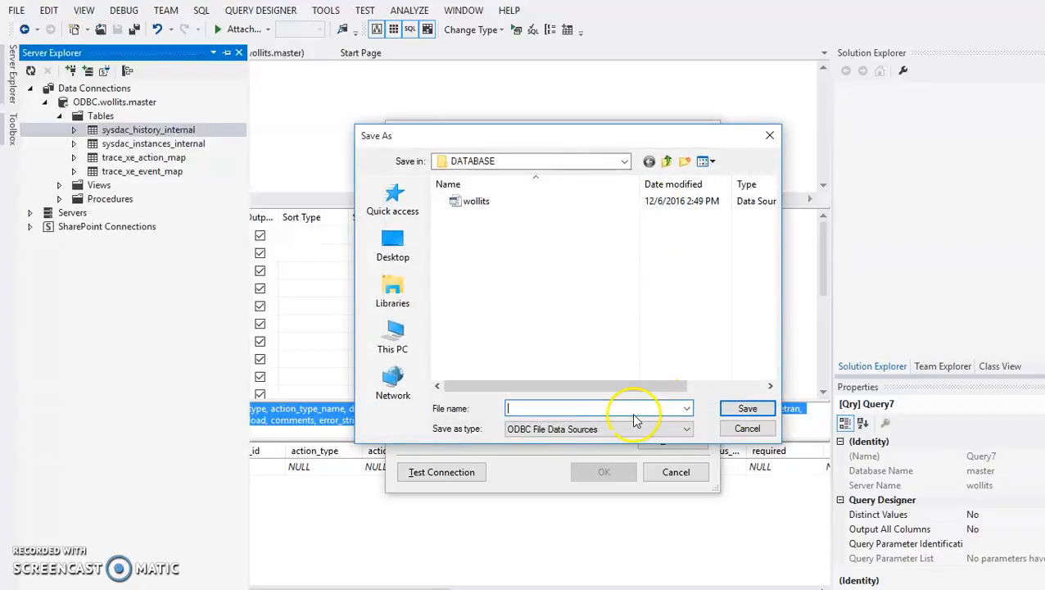
pyautogui.write('javat')
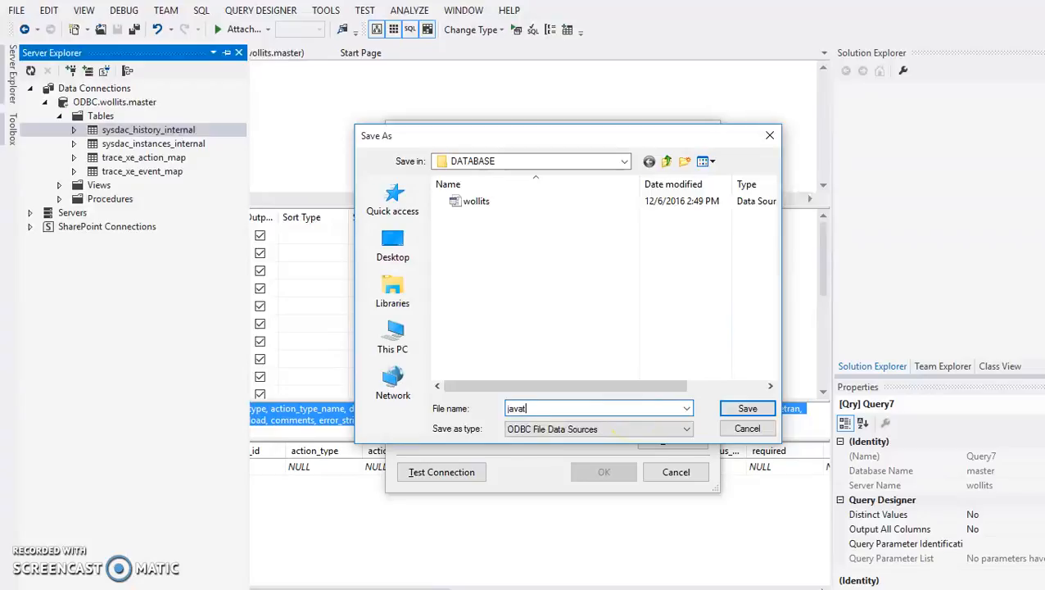
pyautogui.write('utor')
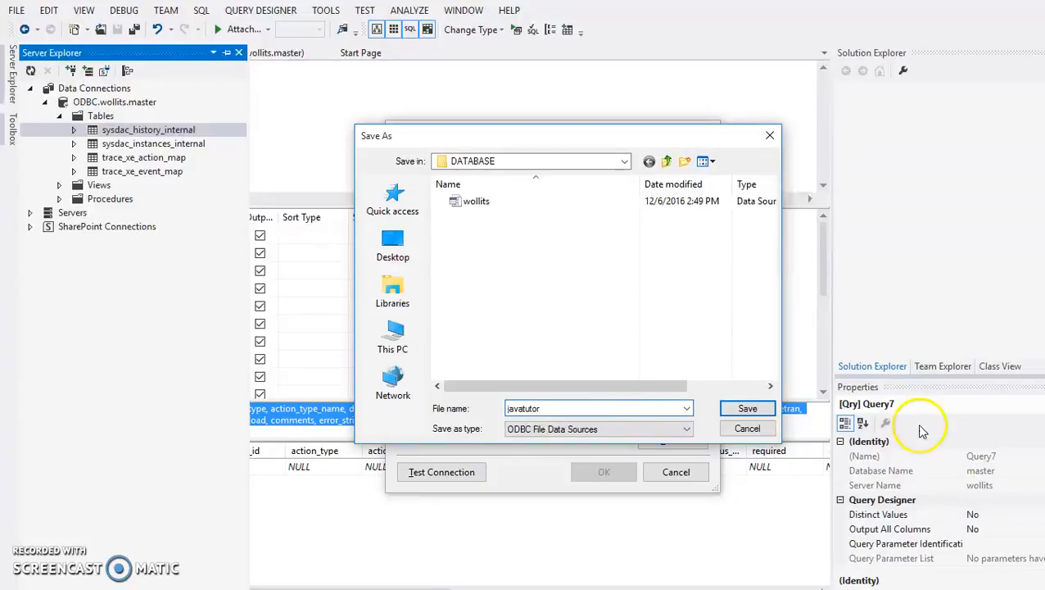
pyautogui.click(753, 407)
pyautogui.click(644, 402)
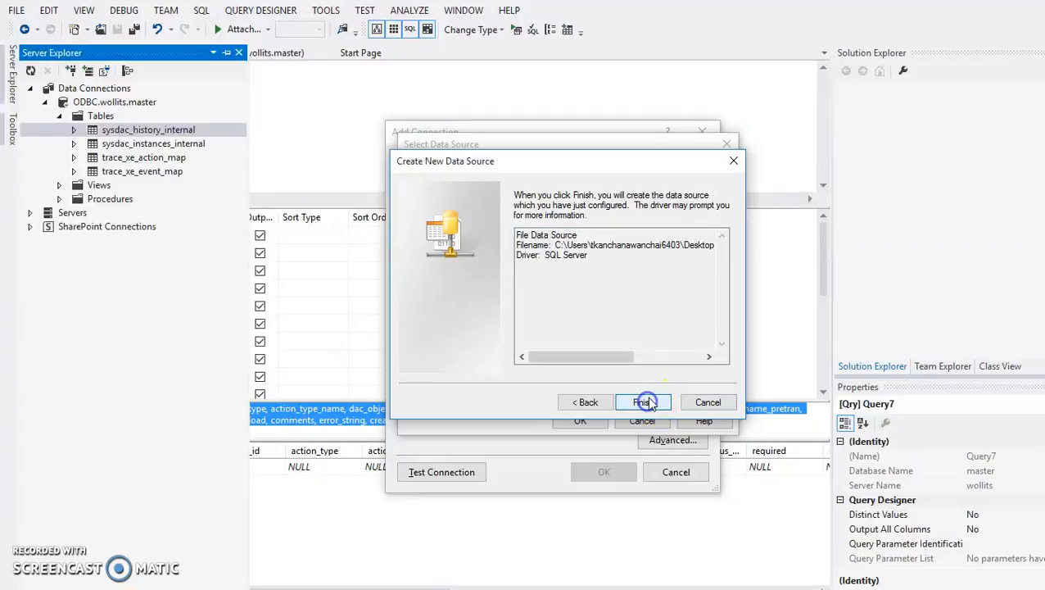
pyautogui.click(633, 396)
pyautogui.click(648, 323)
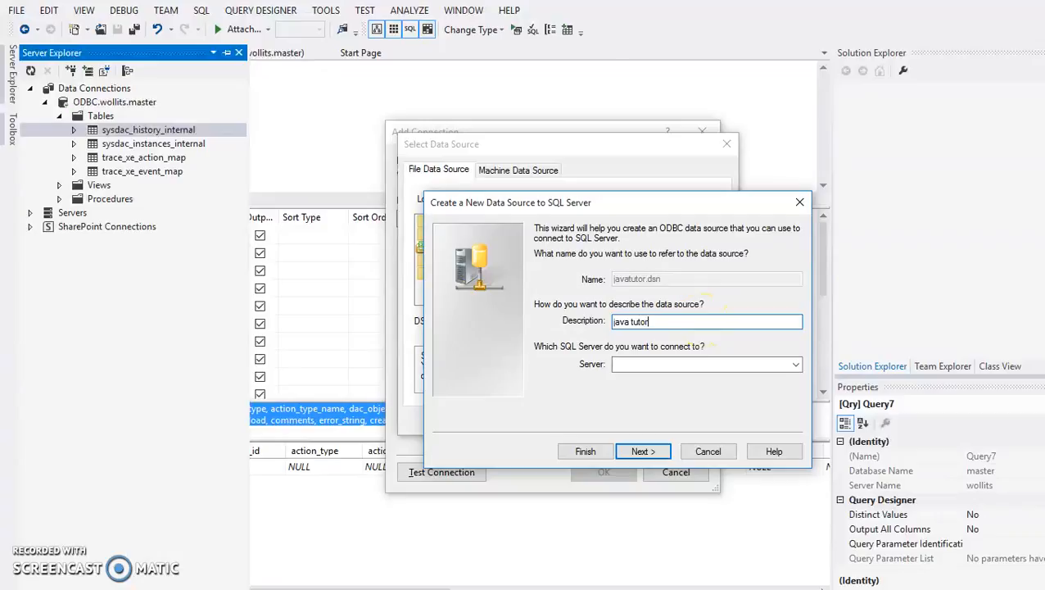
# - Copy the server from Azure's ODBC string and set Server to tcp:javatutor.database.windows.net
pyautogui.click(719, 366)
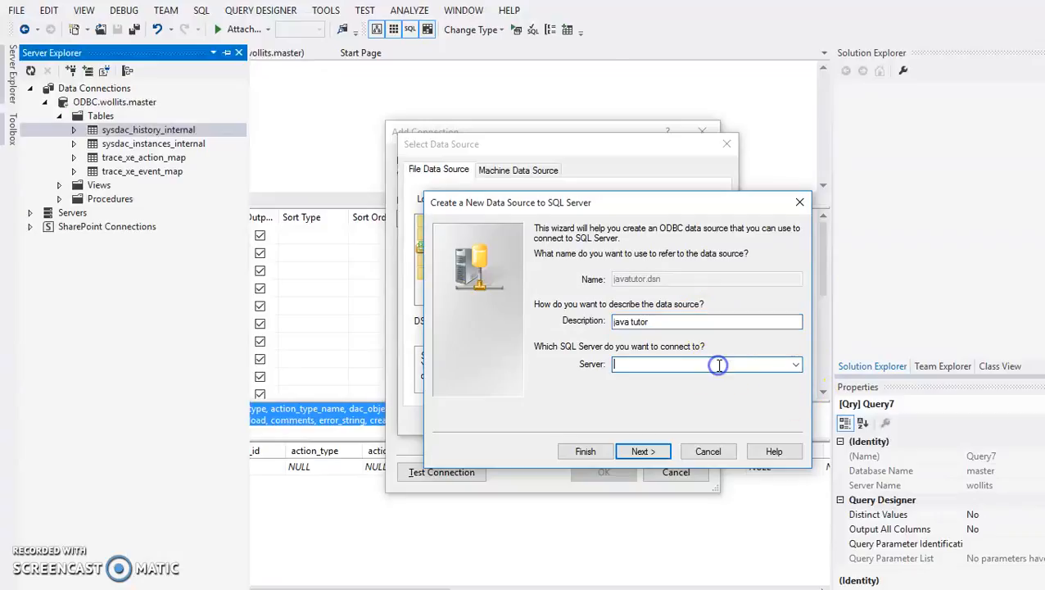
pyautogui.hotkey('alt', 'Tab')
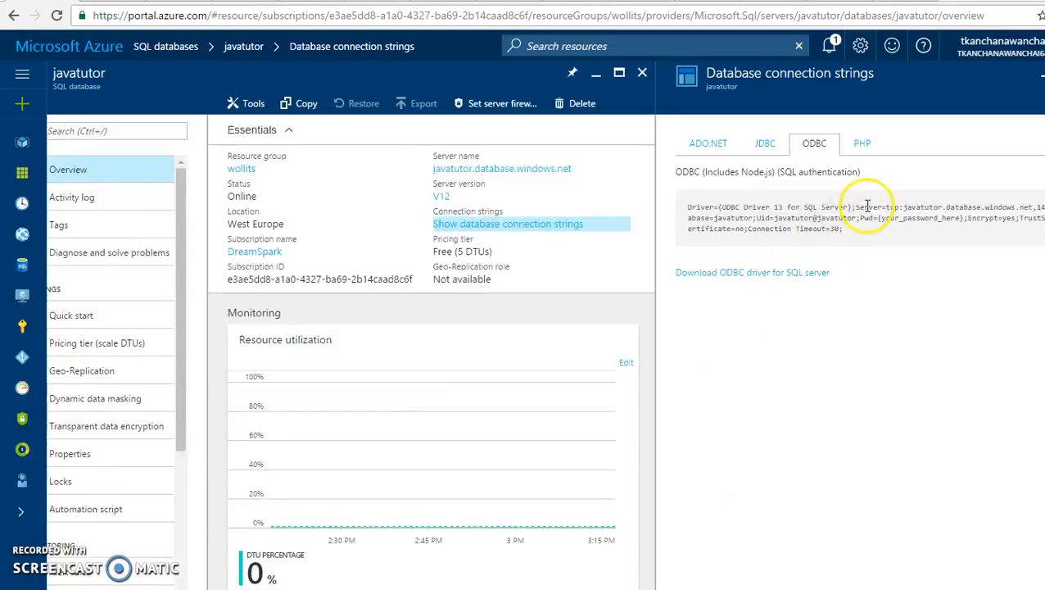
pyautogui.moveTo(888, 208); pyautogui.dragTo(997, 208)
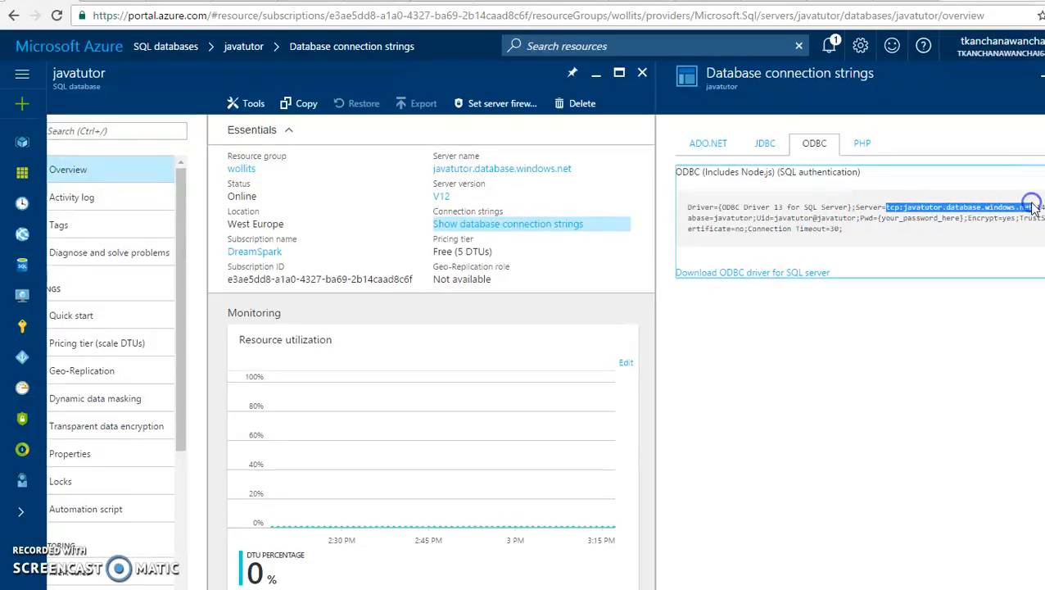
pyautogui.hotkey('alt', 'Tab')
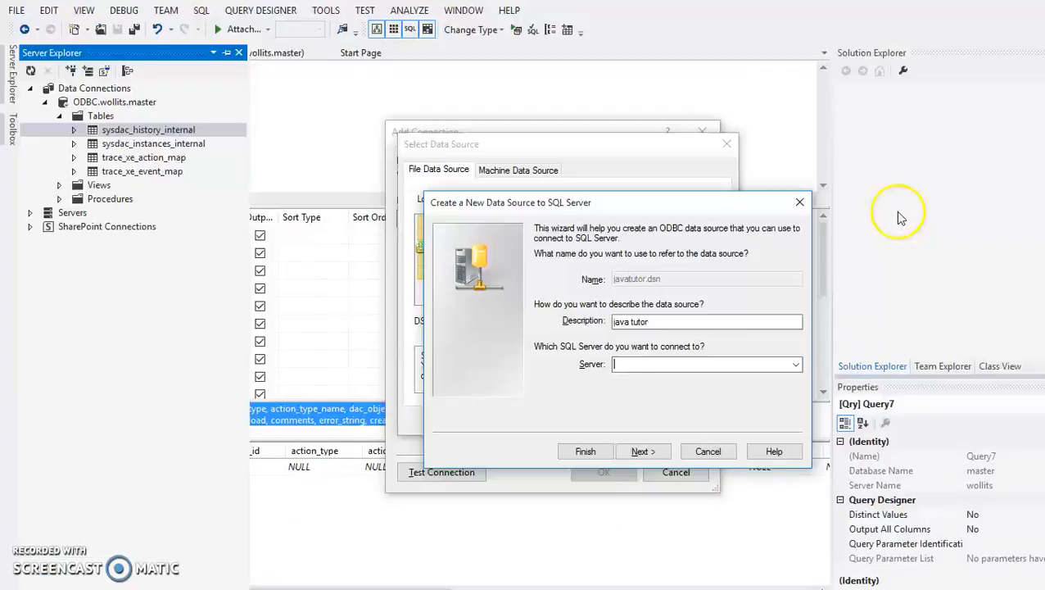
pyautogui.write('tcp:javatutor.database.windows.net')
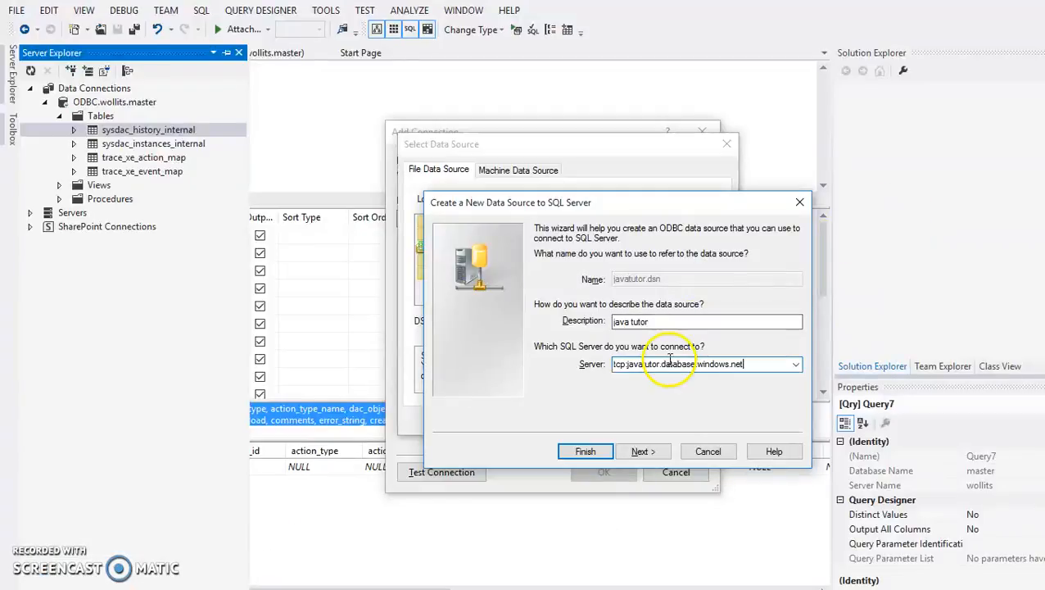
pyautogui.click(644, 451)
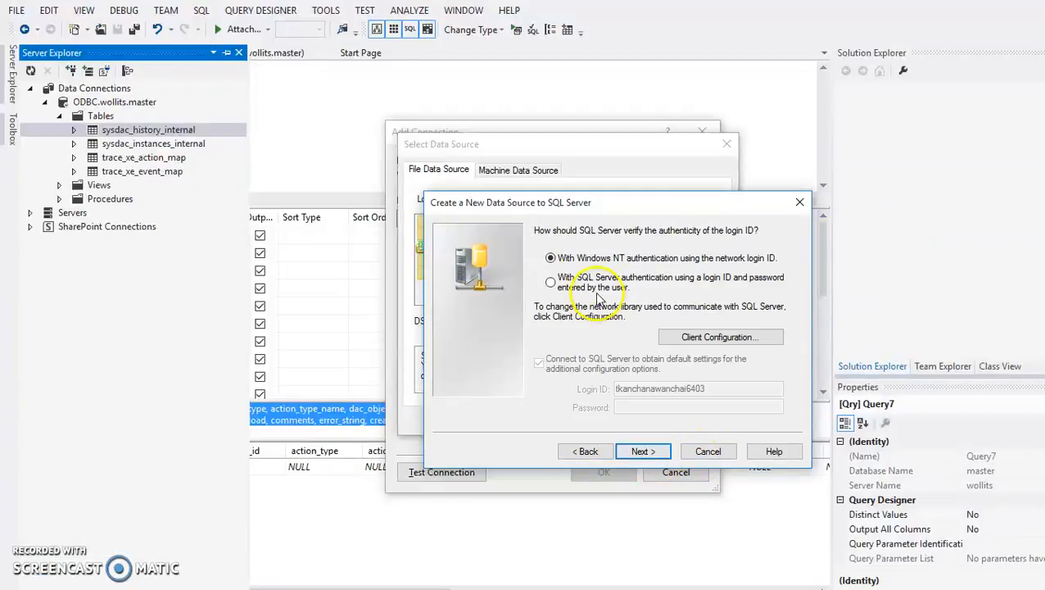
# - Choose SQL Server authentication and paste the Uid from Azure's connection string as Login ID
pyautogui.click(550, 282)
pyautogui.click(681, 407)
pyautogui.hotkey('alt', 'Tab')
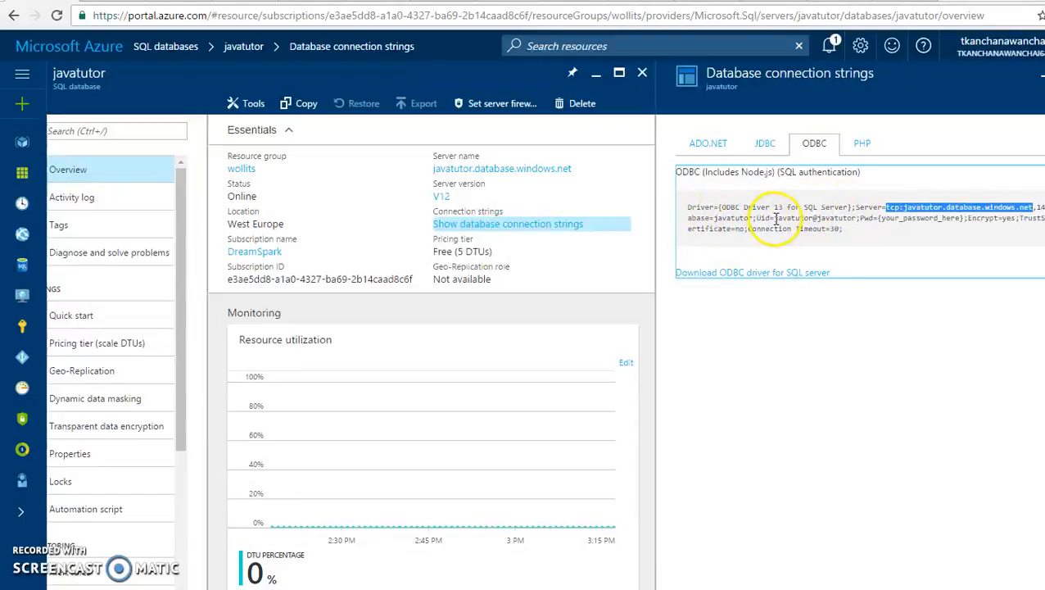
pyautogui.moveTo(774, 218); pyautogui.dragTo(815, 219)
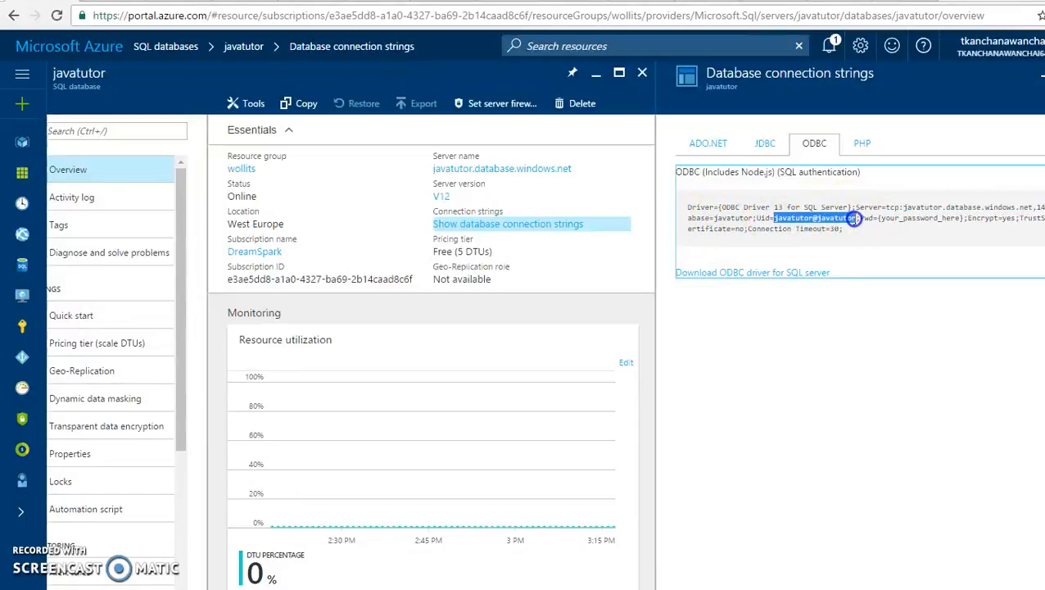
pyautogui.hotkey('alt', 'Tab')
pyautogui.moveTo(718, 391); pyautogui.dragTo(594, 385)
pyautogui.hotkey('ctrl', 'v')
# - Enter the password and attempt the login, which fails with Error 18456
pyautogui.click(638, 406)
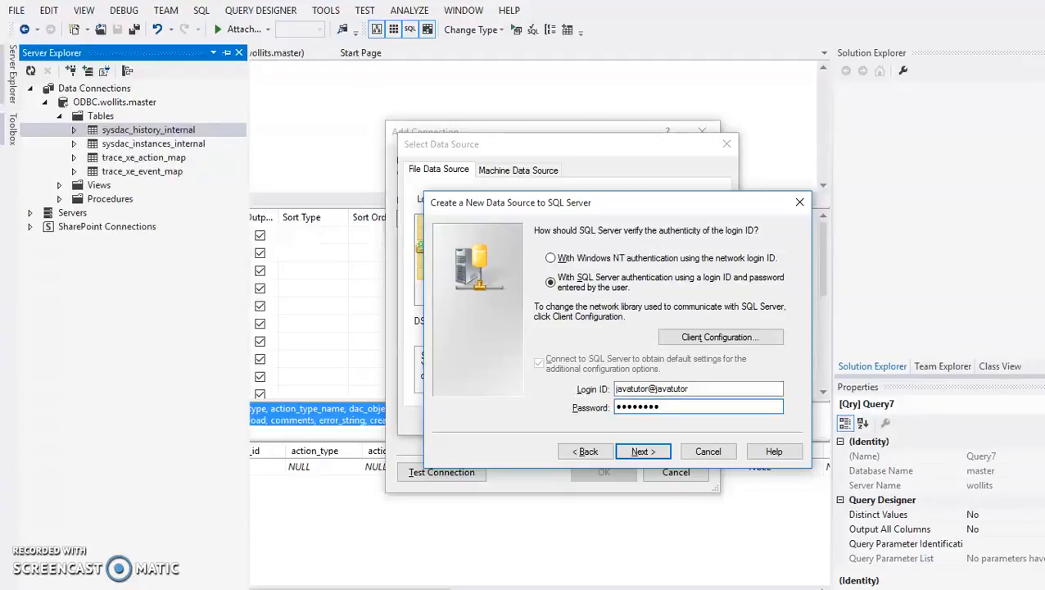
pyautogui.click(630, 451)
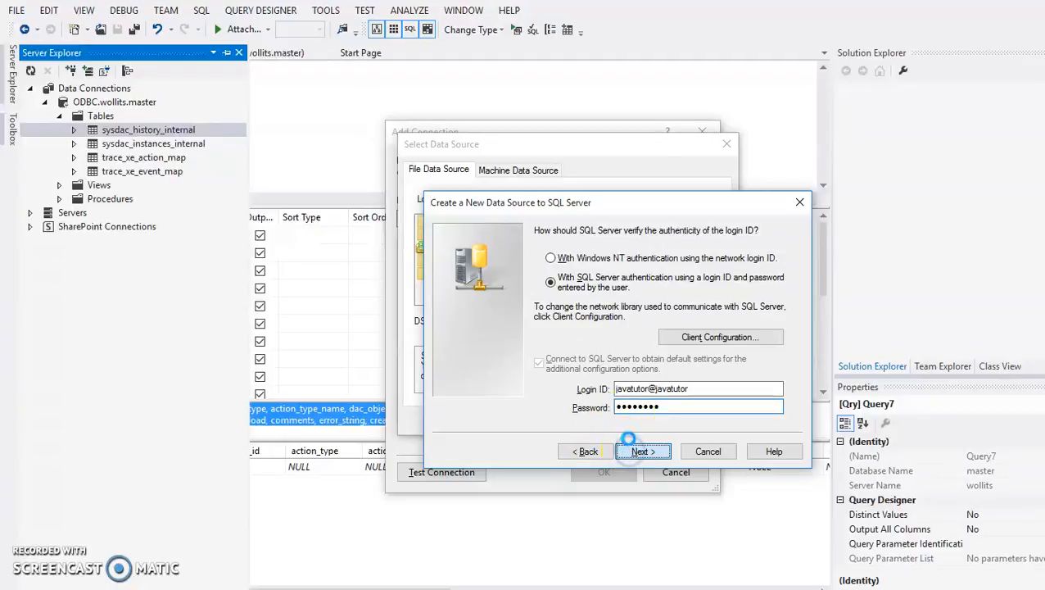
pyautogui.click(682, 389)
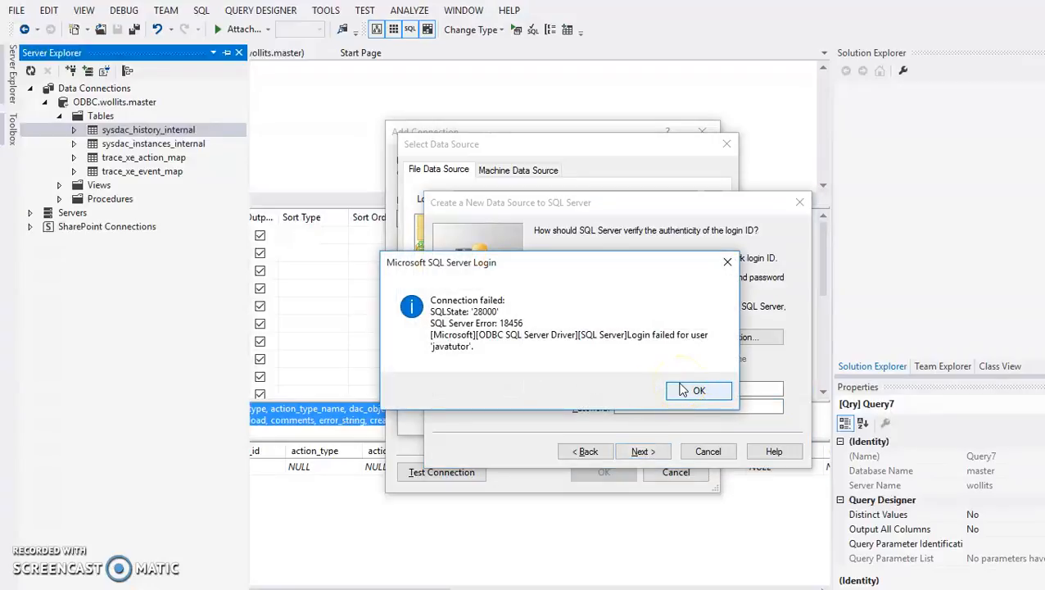
# - Dismiss the login error, recheck the Uid in Azure, and retry with the password re-entered
pyautogui.click(698, 392)
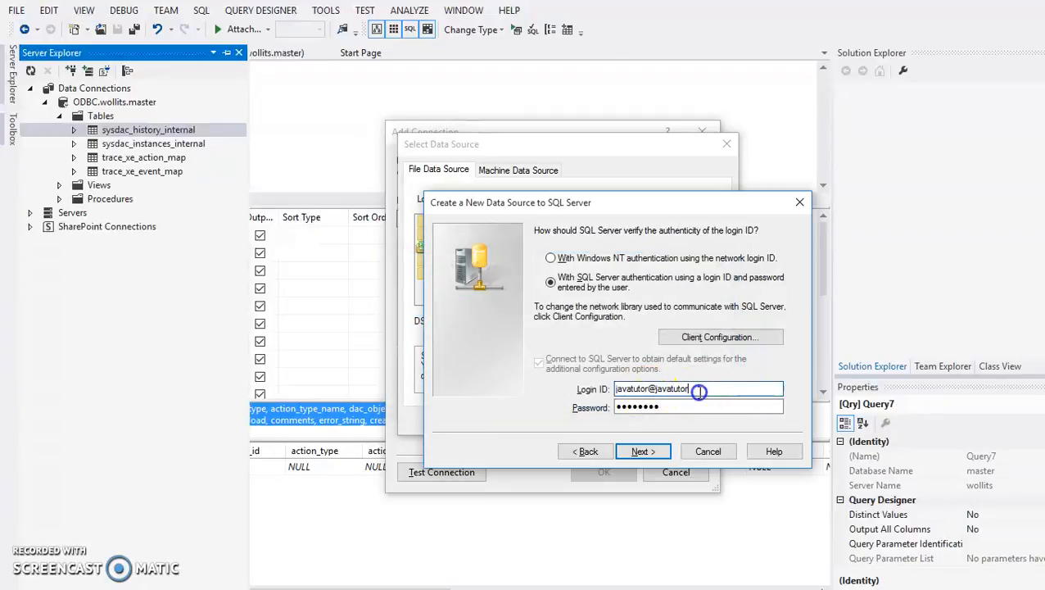
pyautogui.hotkey('alt', 'Tab')
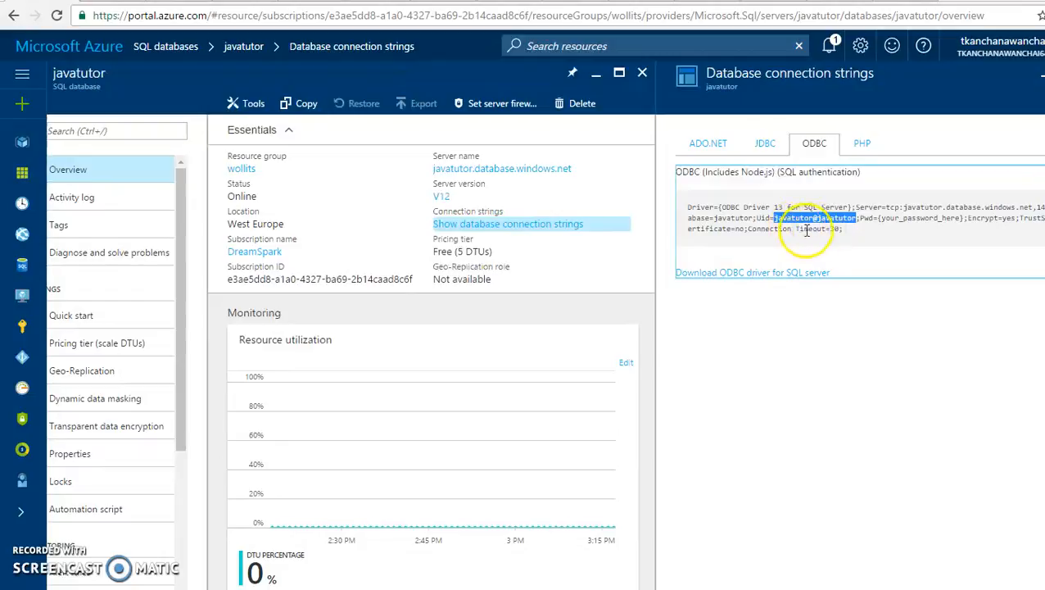
pyautogui.hotkey('alt', 'Tab')
pyautogui.moveTo(664, 406); pyautogui.dragTo(546, 389)
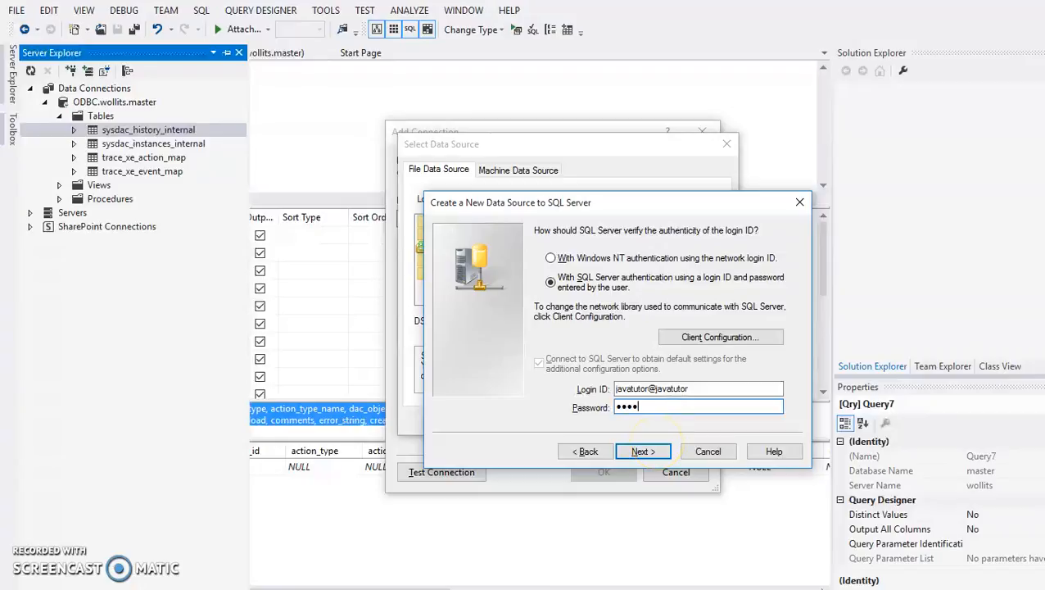
pyautogui.click(642, 451)
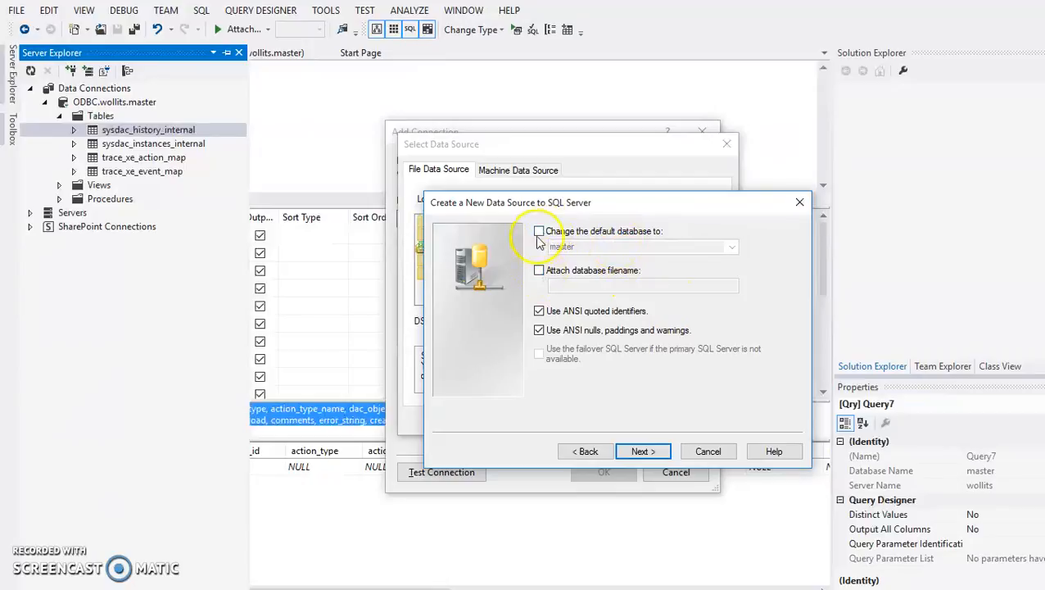
# - Accept the default database options, finish the wizard, and confirm the data source summary
pyautogui.click(655, 450)
pyautogui.click(655, 451)
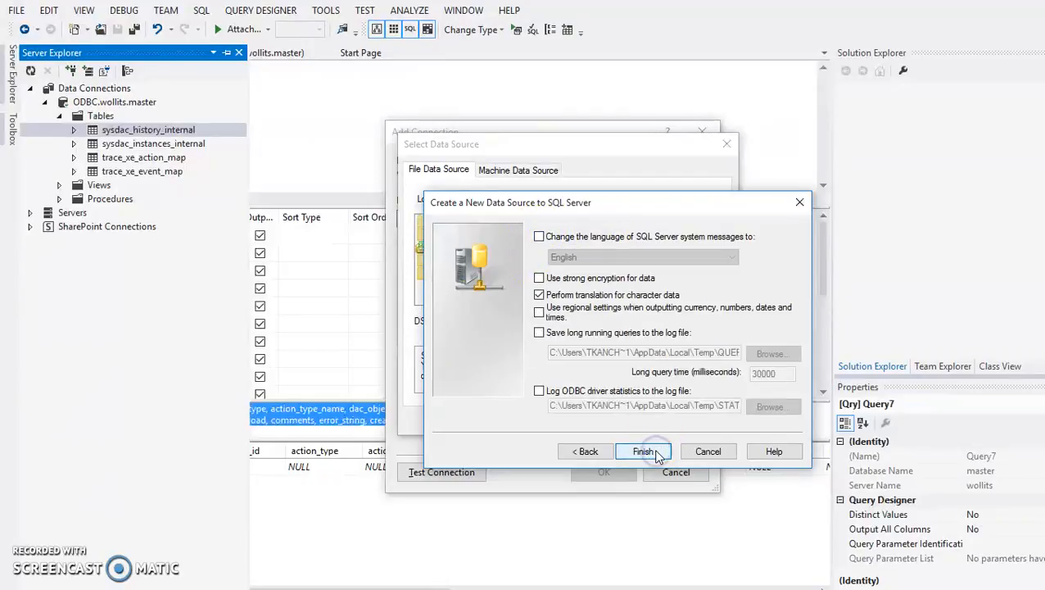
pyautogui.click(671, 457)
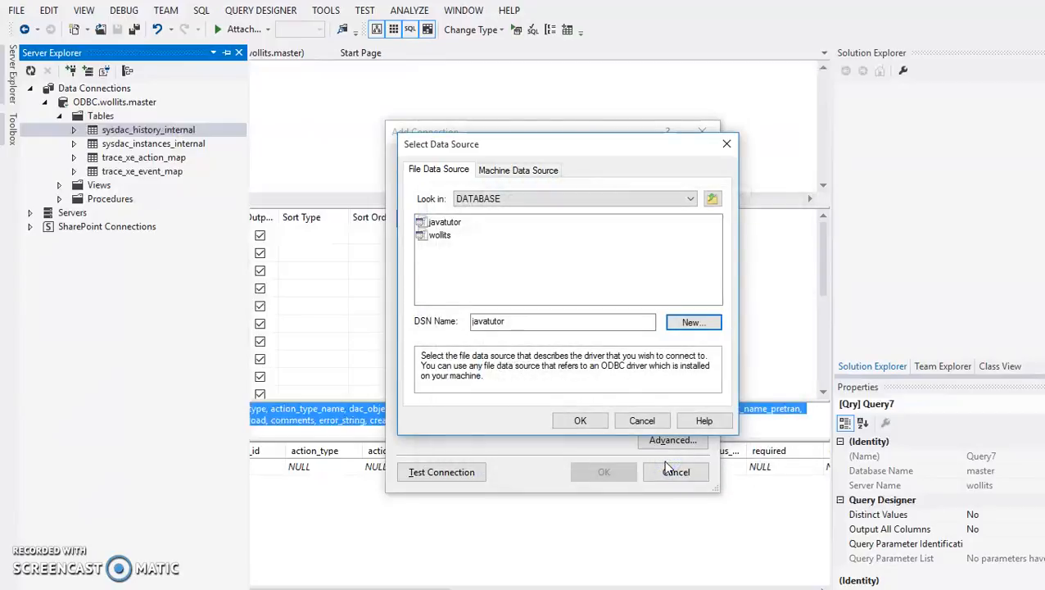
# - Select the javatutor file data source and supply the SQL Server login password
pyautogui.click(450, 245)
pyautogui.click(446, 223)
pyautogui.click(578, 419)
pyautogui.click(581, 286)
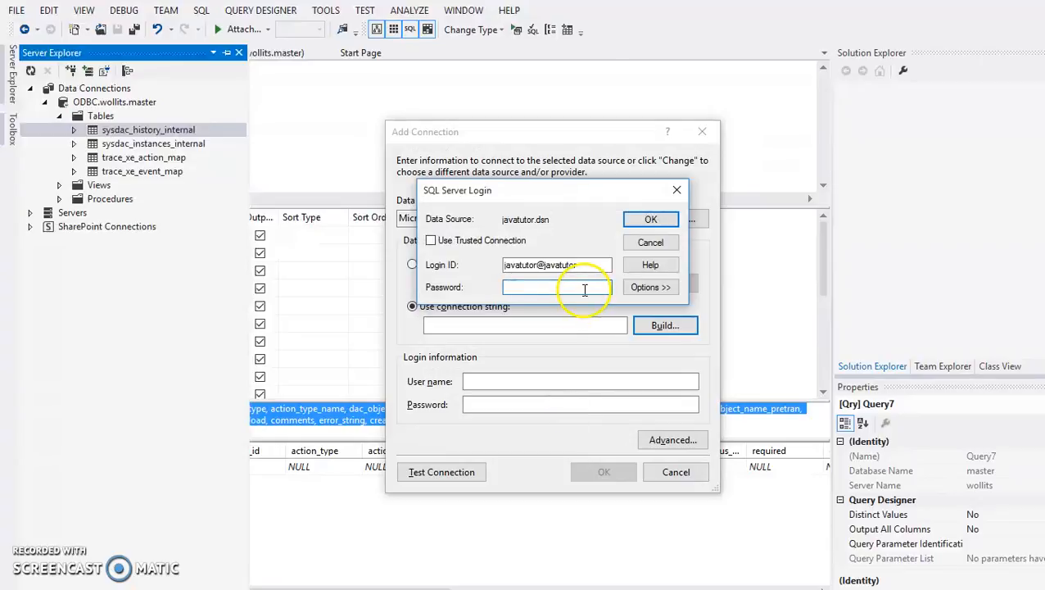
pyautogui.write('••')
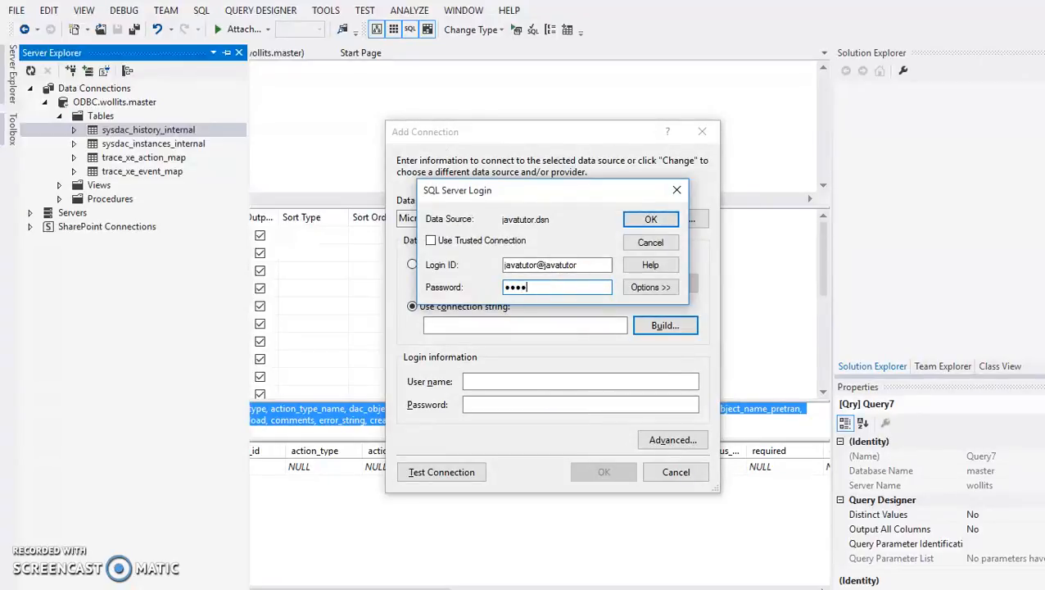
pyautogui.click(655, 220)
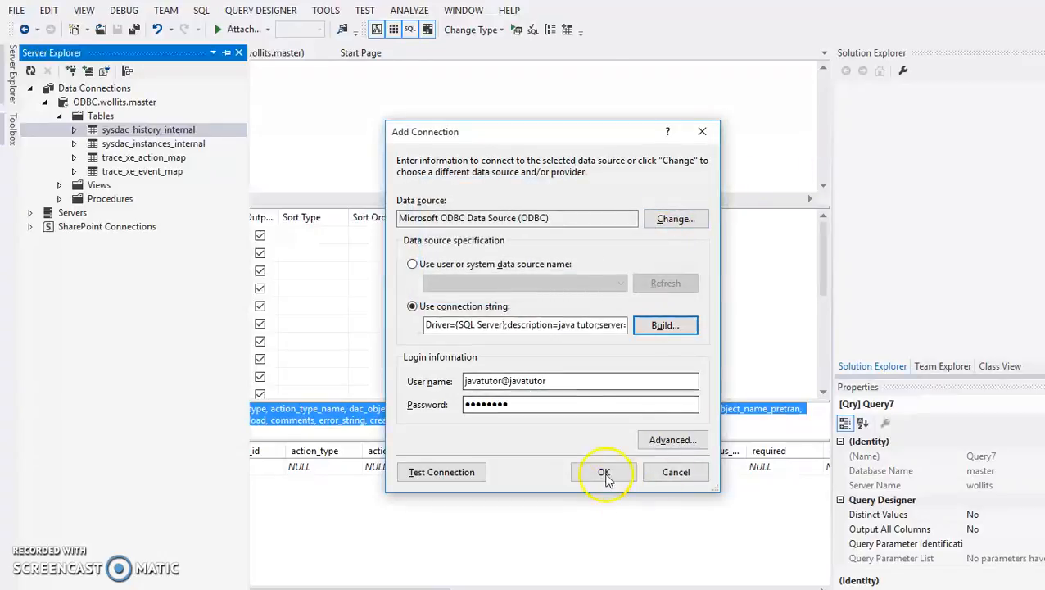
# - Add the ODBC.javatutor.master connection and expand it in Server Explorer to check its Tables folder
pyautogui.click(603, 477)
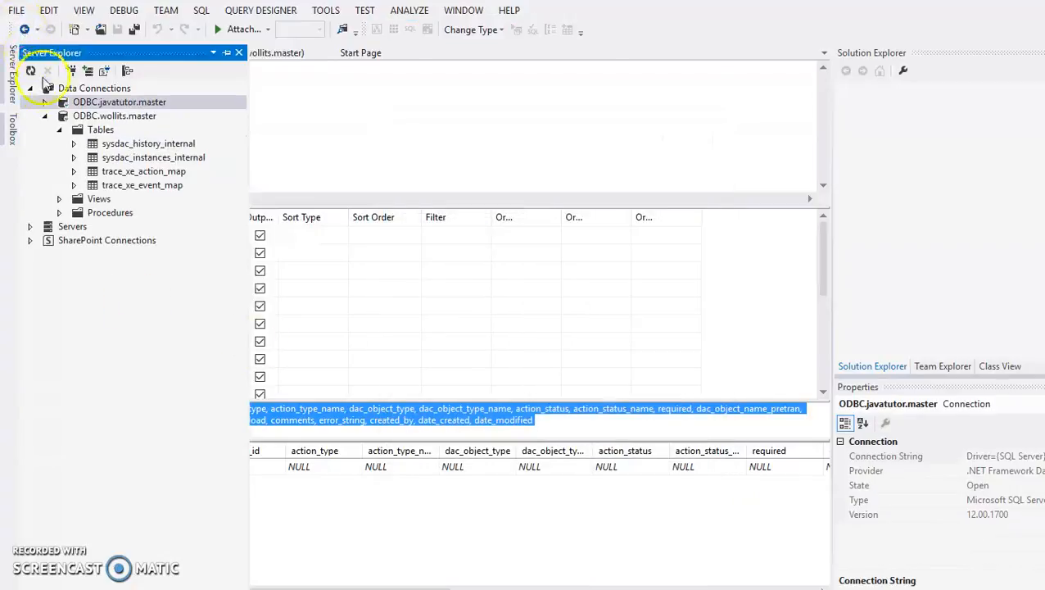
pyautogui.click(44, 115)
pyautogui.click(45, 103)
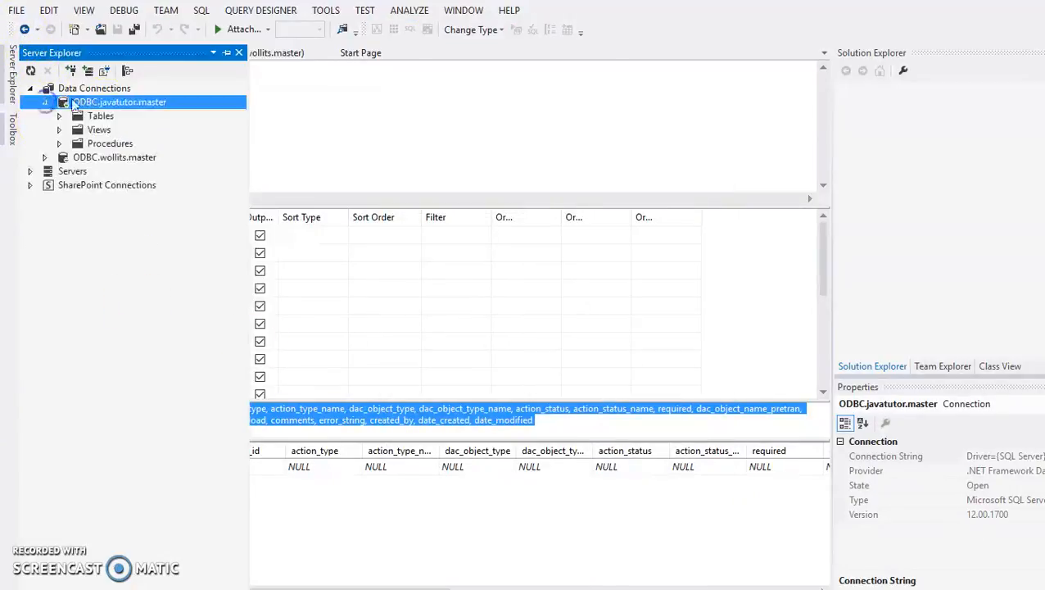
pyautogui.click(60, 116)
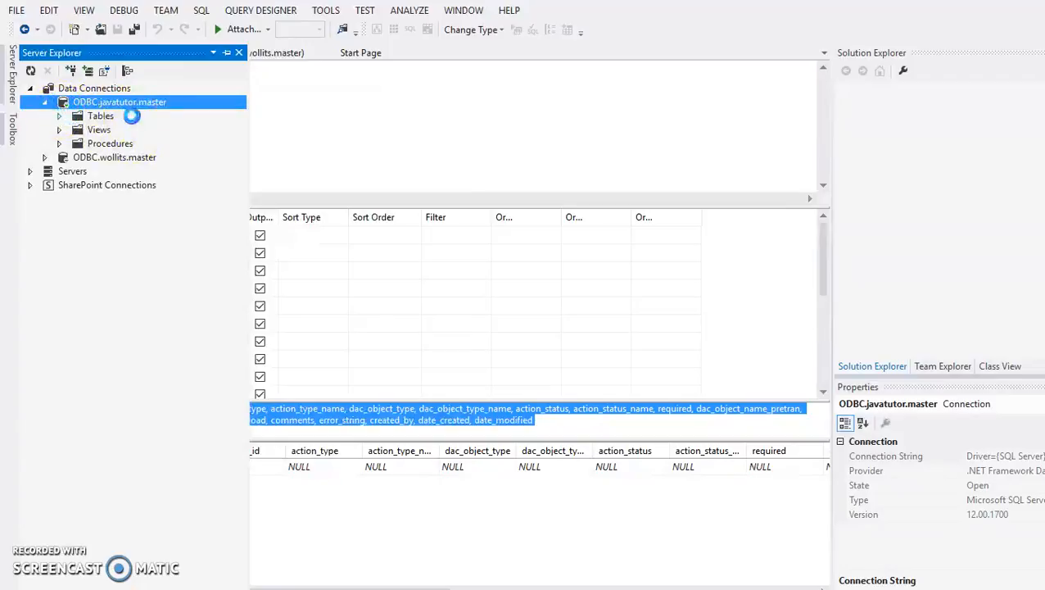
pyautogui.click(45, 103)
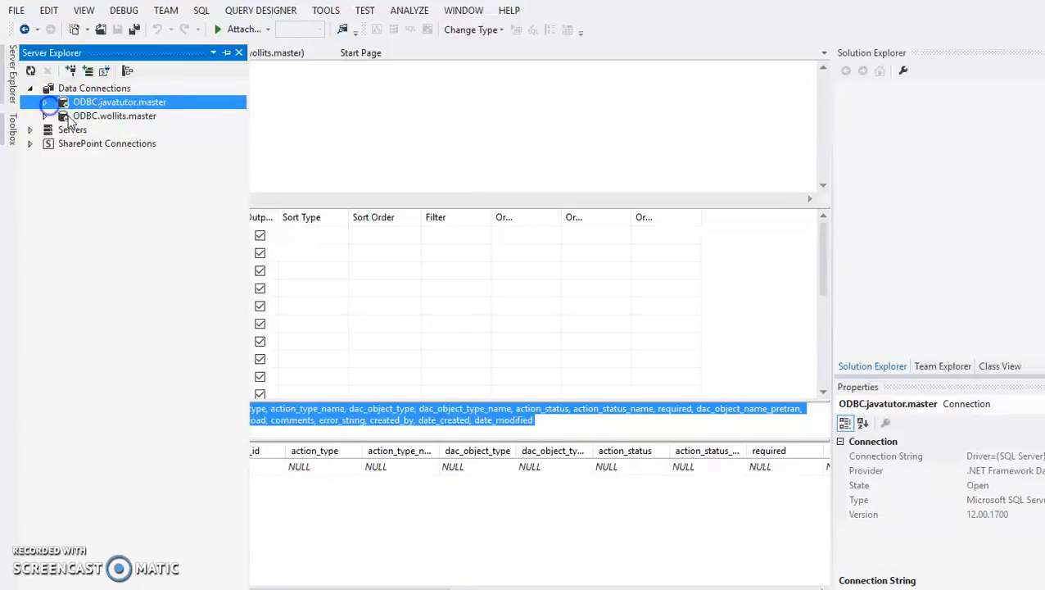